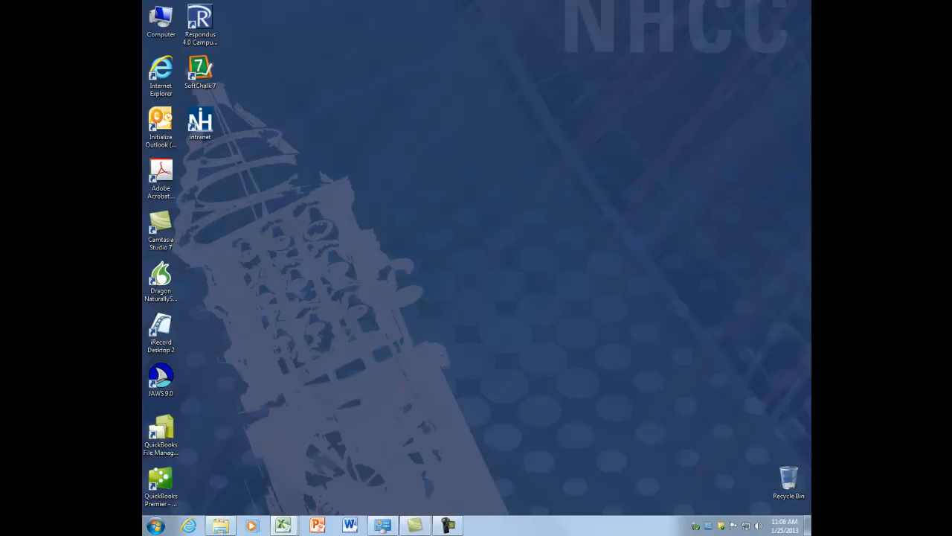
{"action": "left_click_drag", "start_coordinate": [811, 60], "coordinate": [597, 27]}
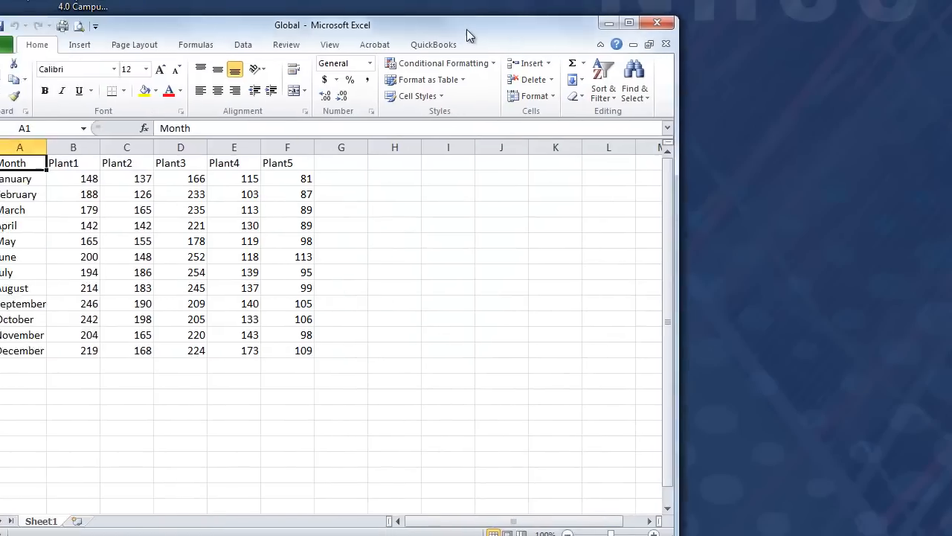
{"action": "left_click", "coordinate": [765, 25]}
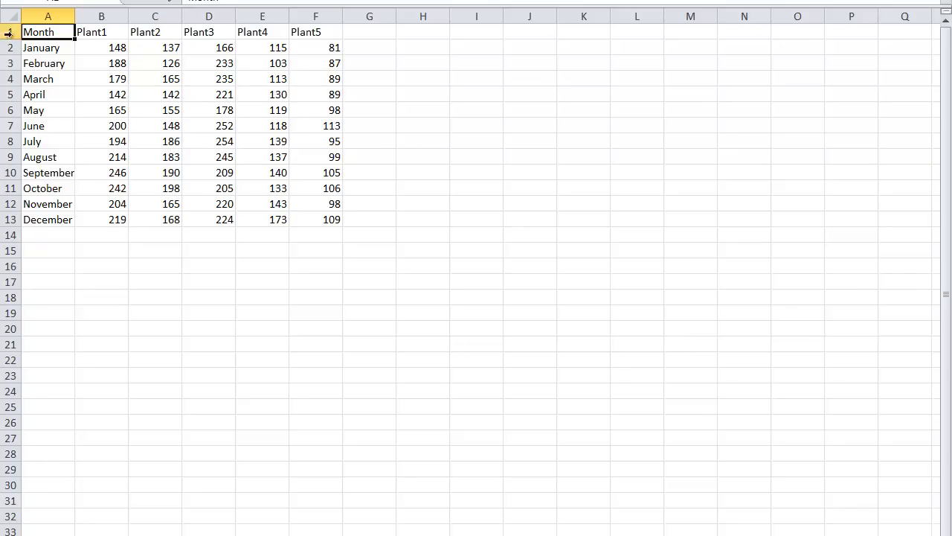
- Insert 12 blank rows above the monthly plant table, so that its headings move down to row 13
{"action": "left_click_drag", "start_coordinate": [9, 31], "coordinate": [10, 204]}
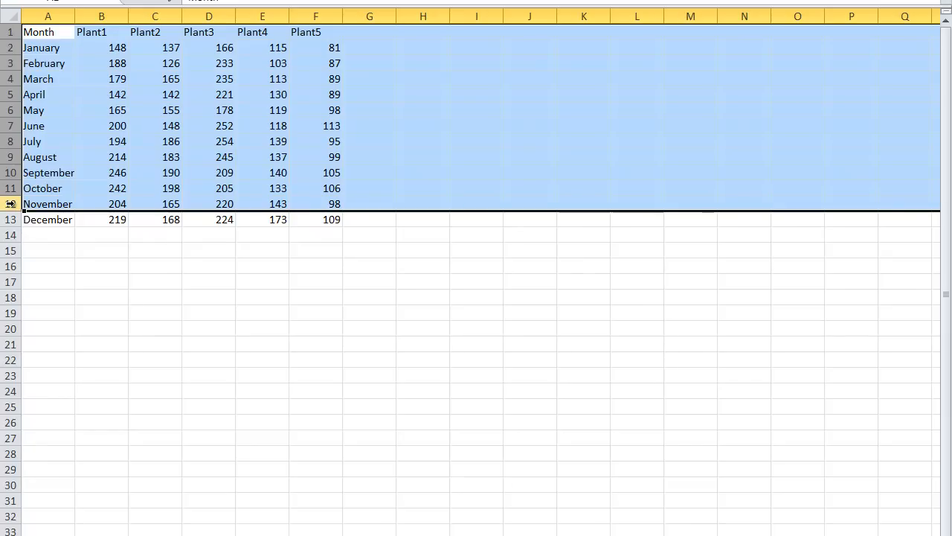
{"action": "right_click", "coordinate": [11, 203]}
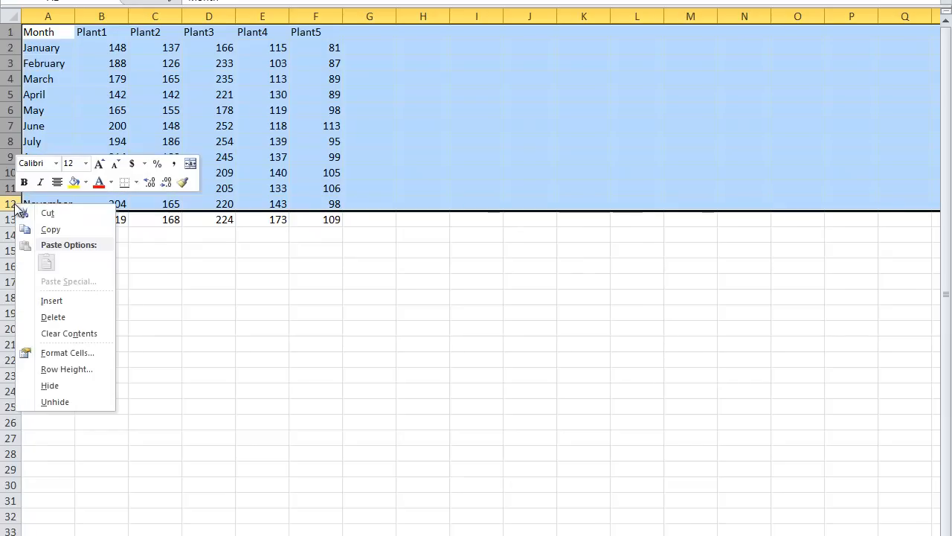
{"action": "left_click", "coordinate": [50, 300]}
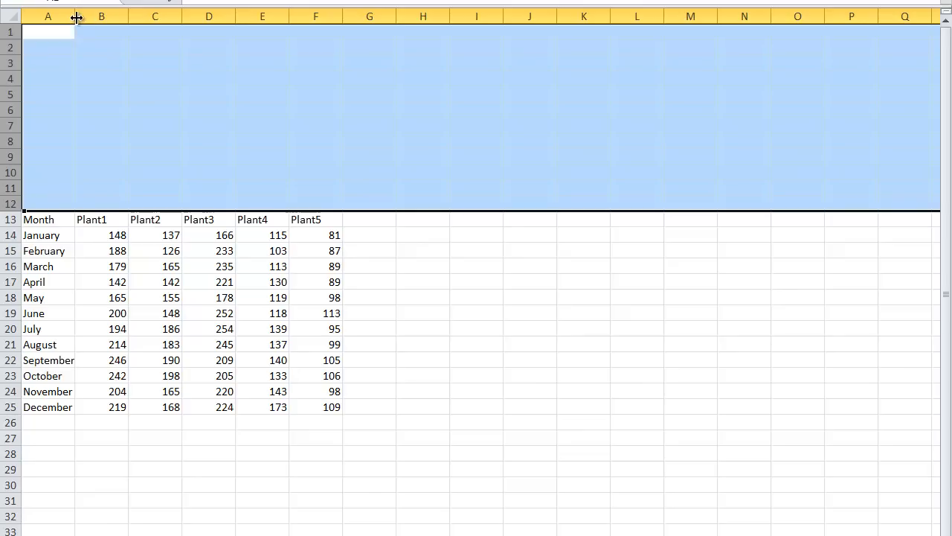
- Try out several widths for column A and autofit it to its longest entry
{"action": "left_click", "coordinate": [66, 40]}
{"action": "left_click_drag", "start_coordinate": [74, 17], "coordinate": [162, 17]}
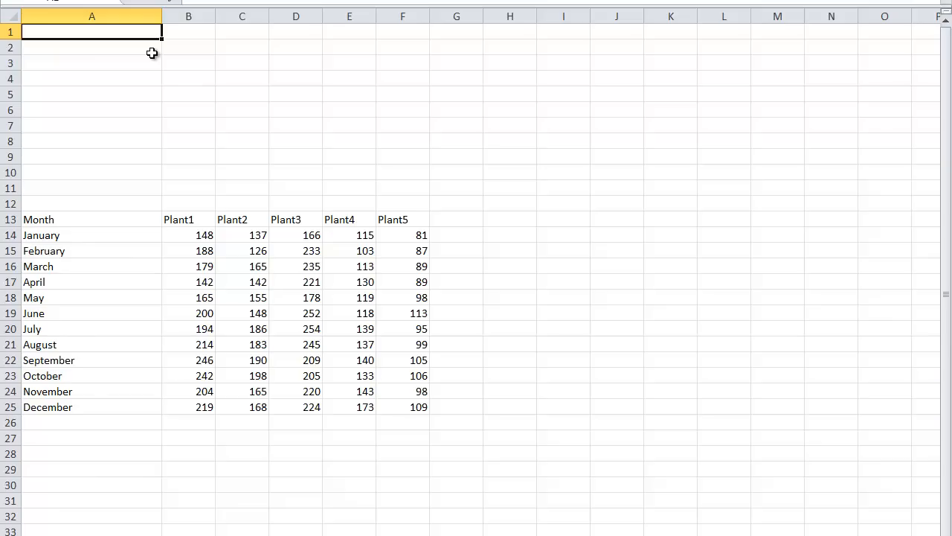
{"action": "left_click_drag", "start_coordinate": [162, 16], "coordinate": [274, 17]}
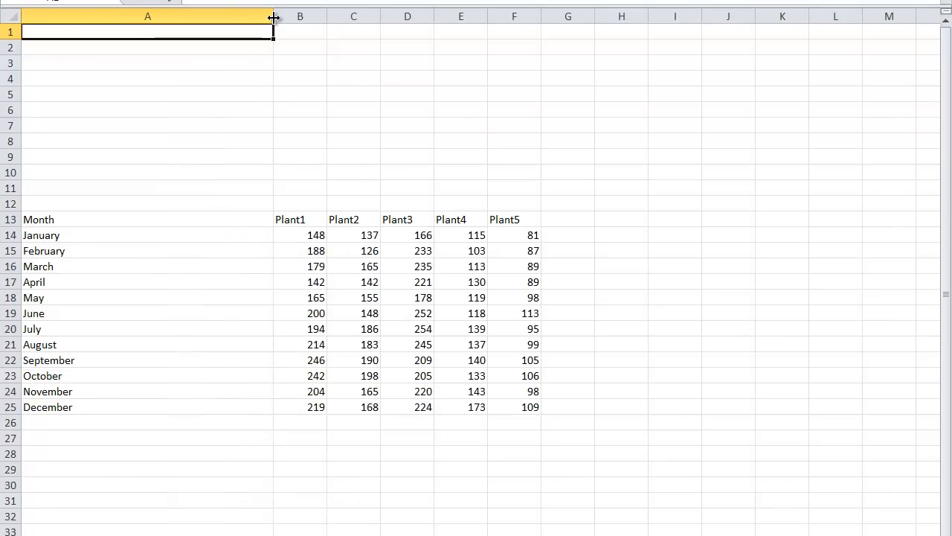
{"action": "left_click_drag", "start_coordinate": [274, 17], "coordinate": [156, 17]}
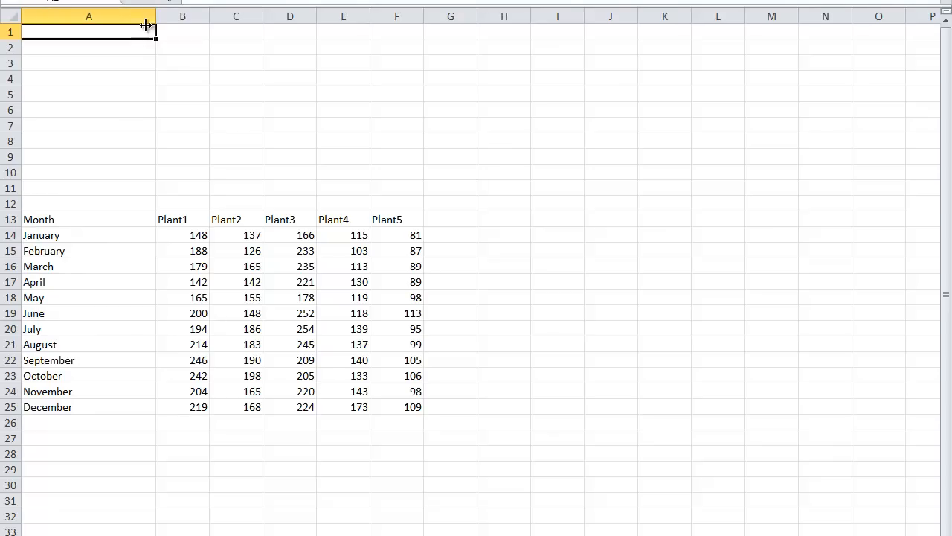
{"action": "double_click", "coordinate": [155, 15]}
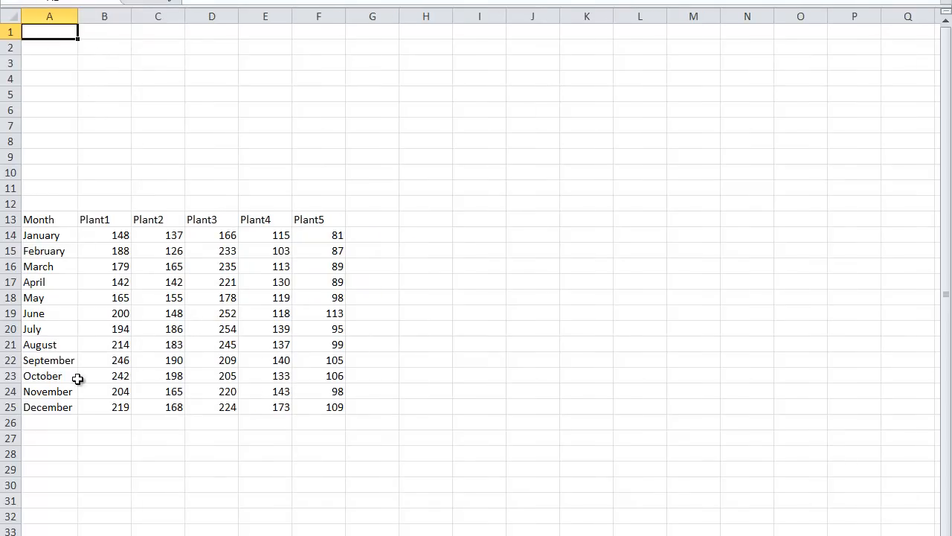
- Widen column A to nearly twice its autofit width and widen columns B through F evenly to about 1.6 times their width
{"action": "left_click_drag", "start_coordinate": [77, 14], "coordinate": [162, 12]}
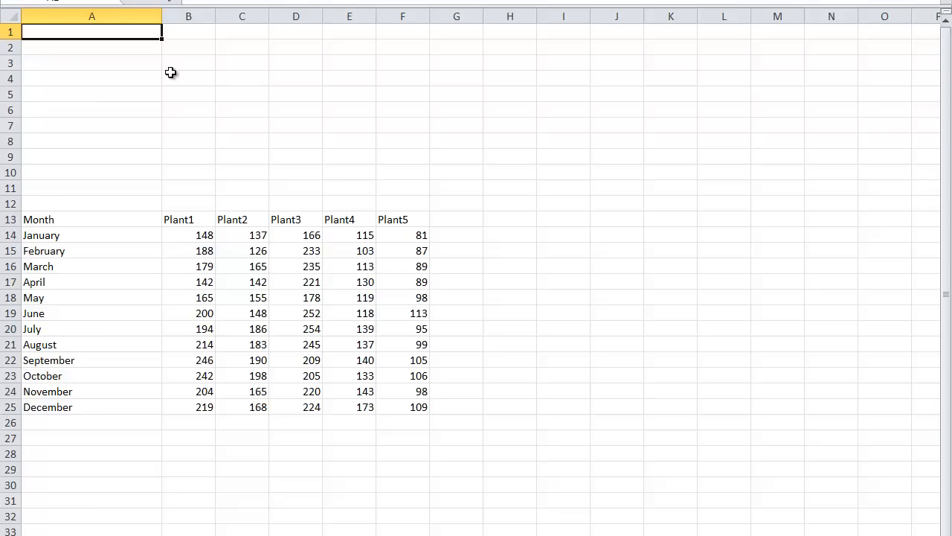
{"action": "left_click_drag", "start_coordinate": [195, 15], "coordinate": [463, 16]}
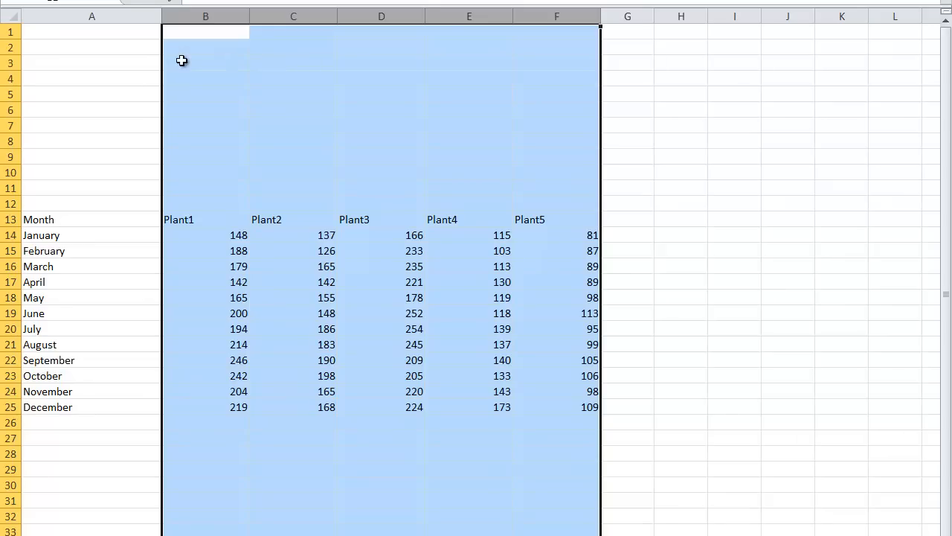
{"action": "left_click", "coordinate": [190, 120]}
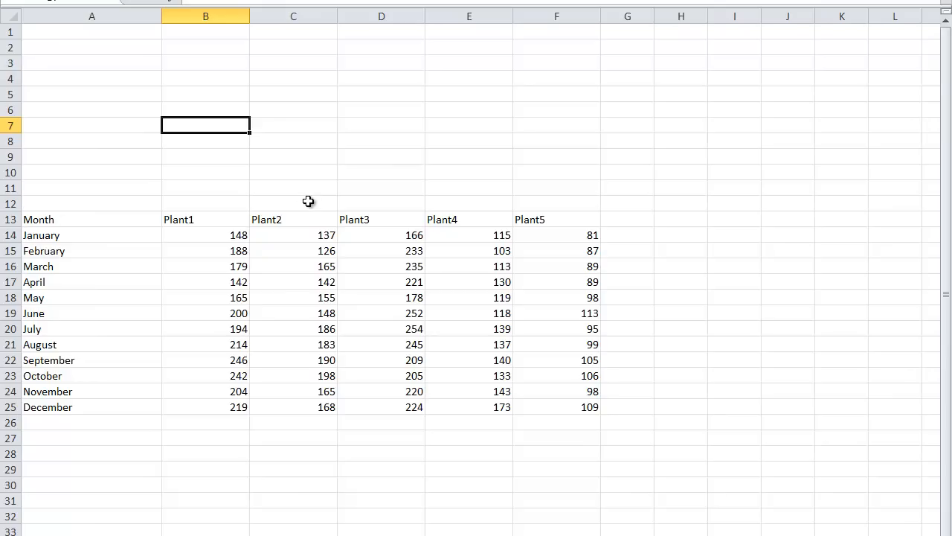
- Copy the headings Plant1 to Plant5 from B13:F13 into B7:F7
{"action": "left_click_drag", "start_coordinate": [220, 217], "coordinate": [524, 217]}
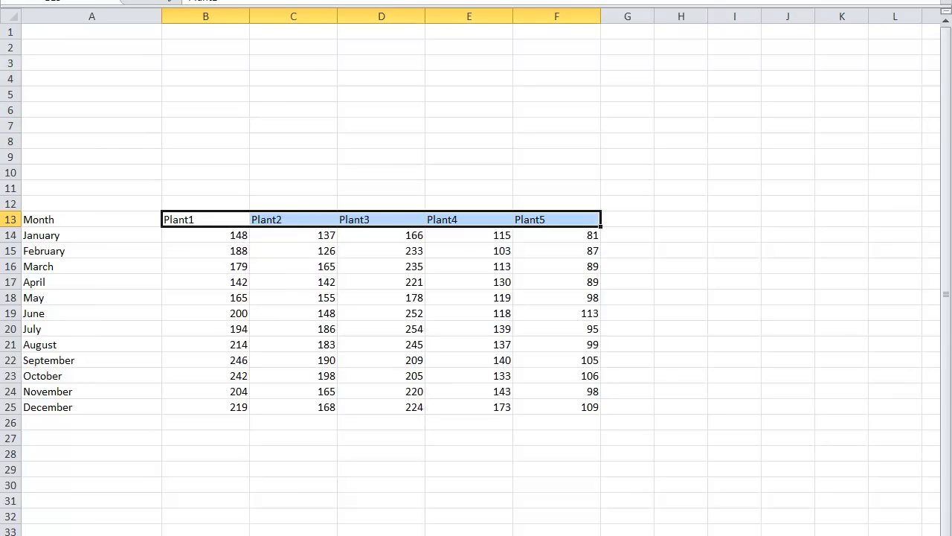
{"action": "key", "text": "ctrl+c"}
{"action": "left_click", "coordinate": [206, 126]}
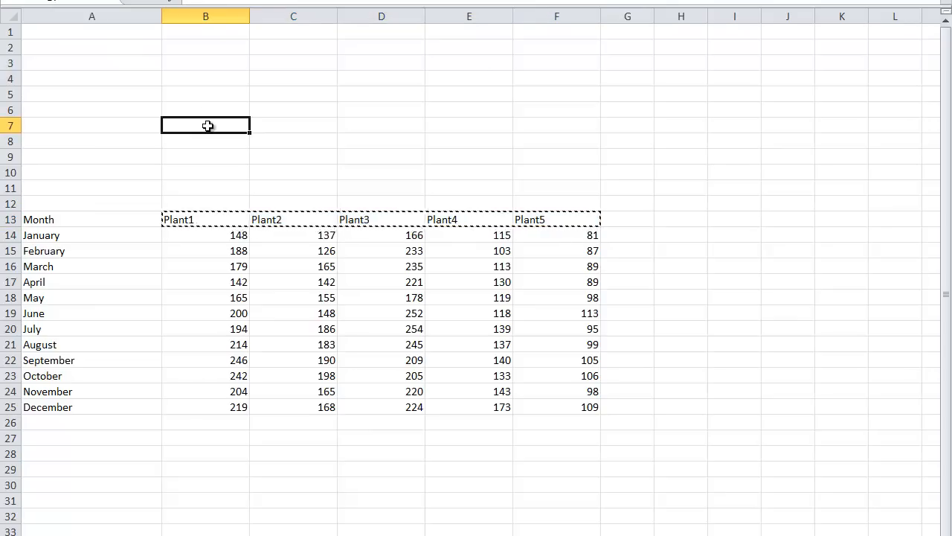
{"action": "key", "text": "ctrl+v"}
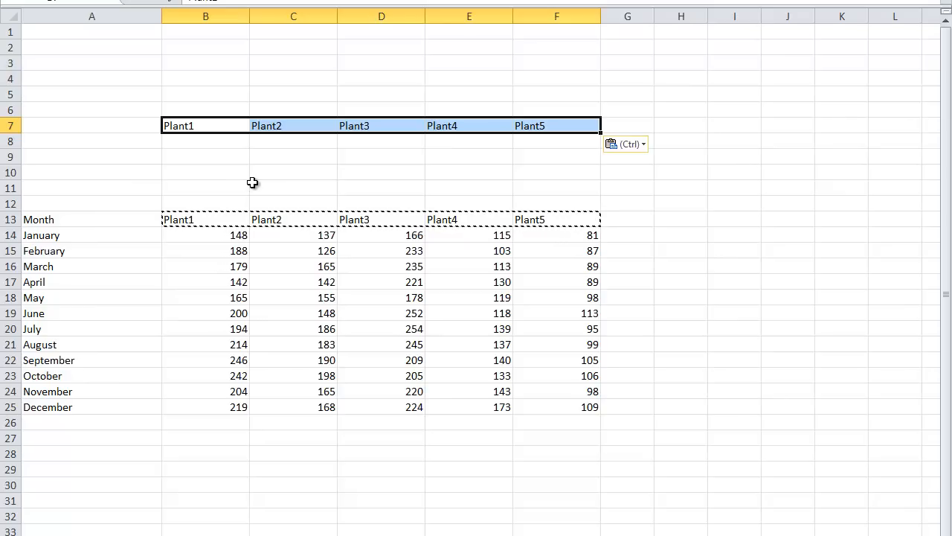
- Enter the row labels "Total Units Producted" in A8 and "Average per Month" in A9
{"action": "left_click", "coordinate": [102, 141]}
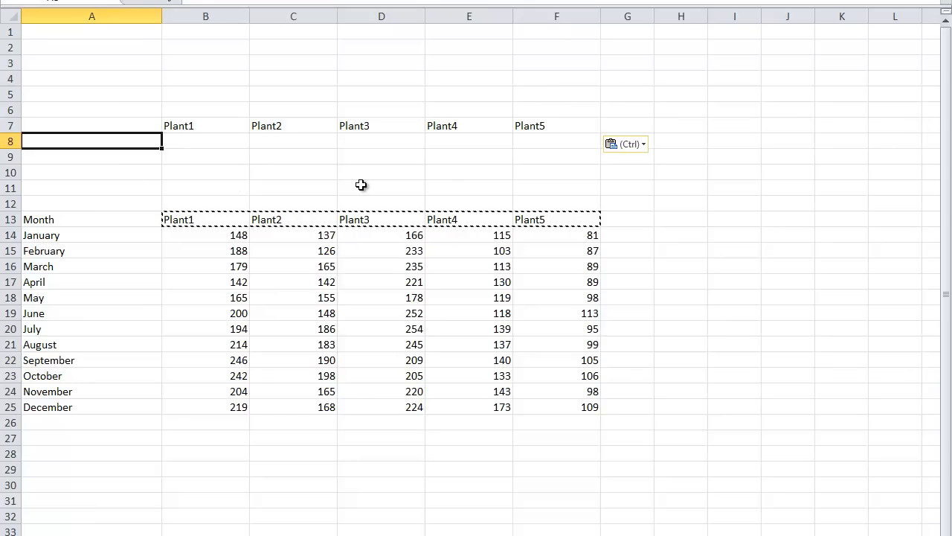
{"action": "type", "text": "Total Unit"}
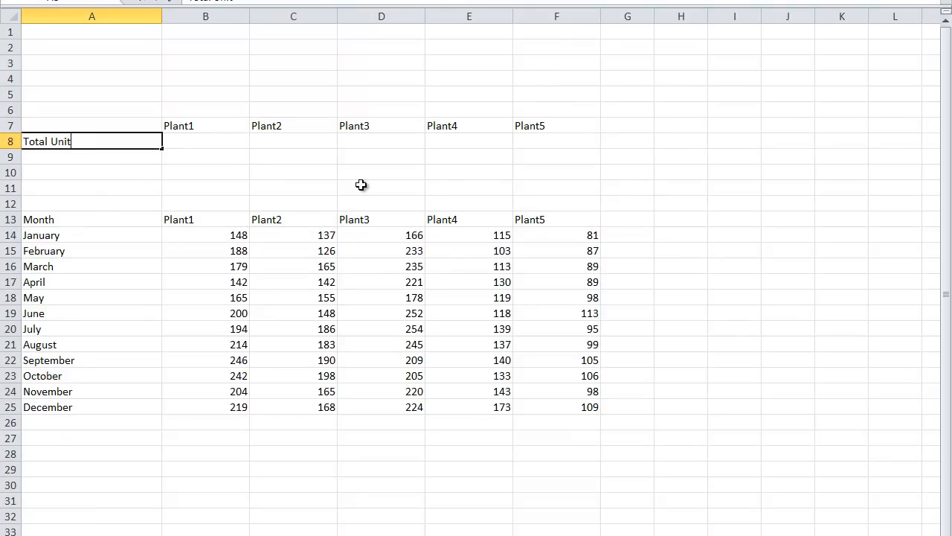
{"action": "type", "text": "s Producted"}
{"action": "key", "text": "Return"}
{"action": "type", "text": "A"}
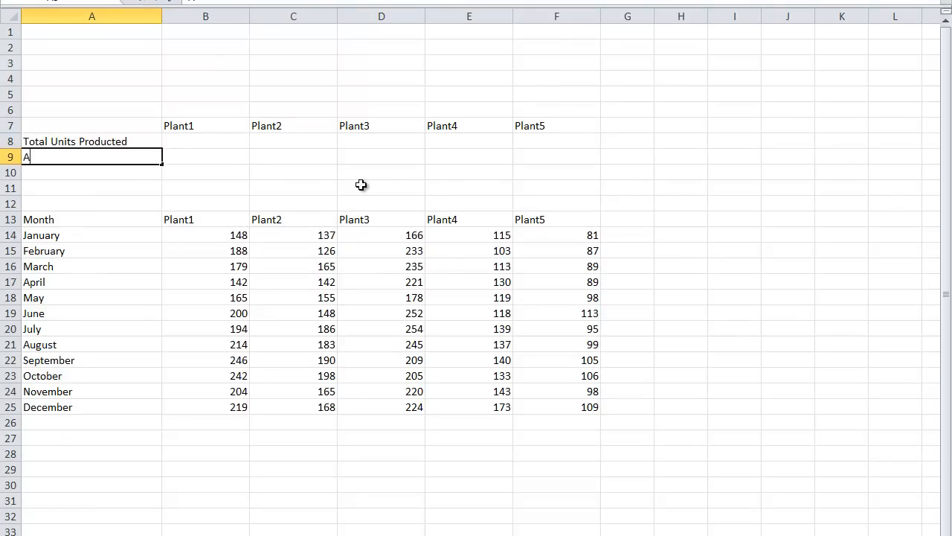
{"action": "type", "text": "verage per Month"}
{"action": "key", "text": "Return"}
- Enter the row labels "Maximum" in A10 and "Minimum" in A11
{"action": "type", "text": "Maximum"}
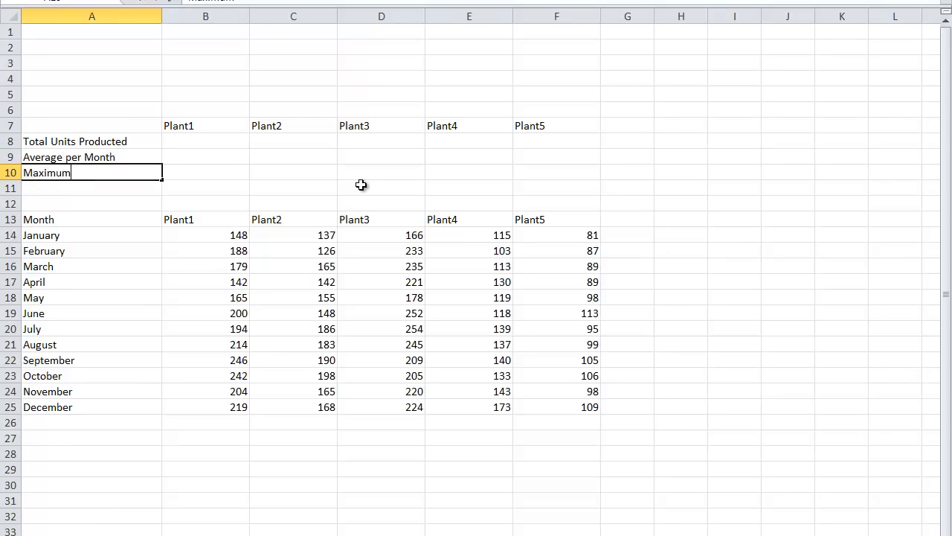
{"action": "key", "text": "Return"}
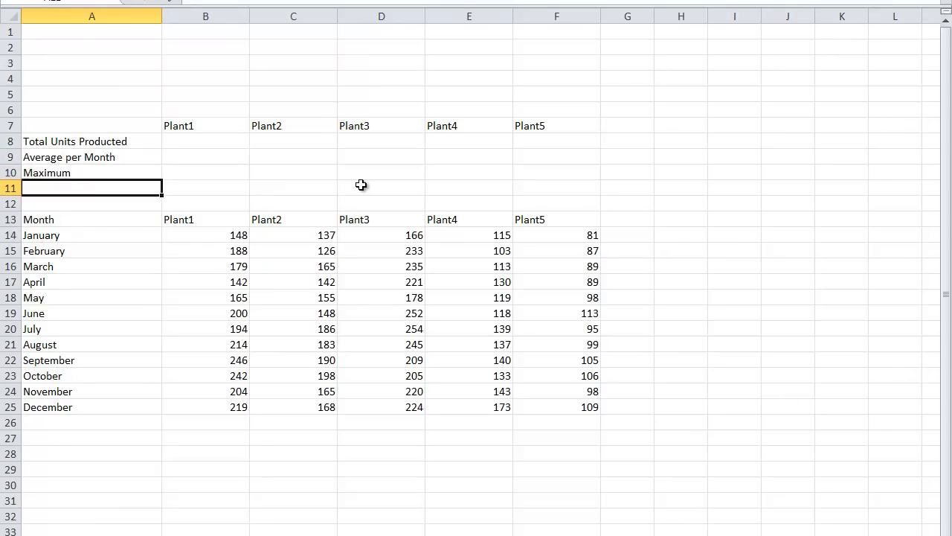
{"action": "type", "text": "Mai"}
{"action": "key", "text": "BackSpace"}
{"action": "key", "text": "BackSpace"}
{"action": "type", "text": "inimum"}
{"action": "key", "text": "Tab"}
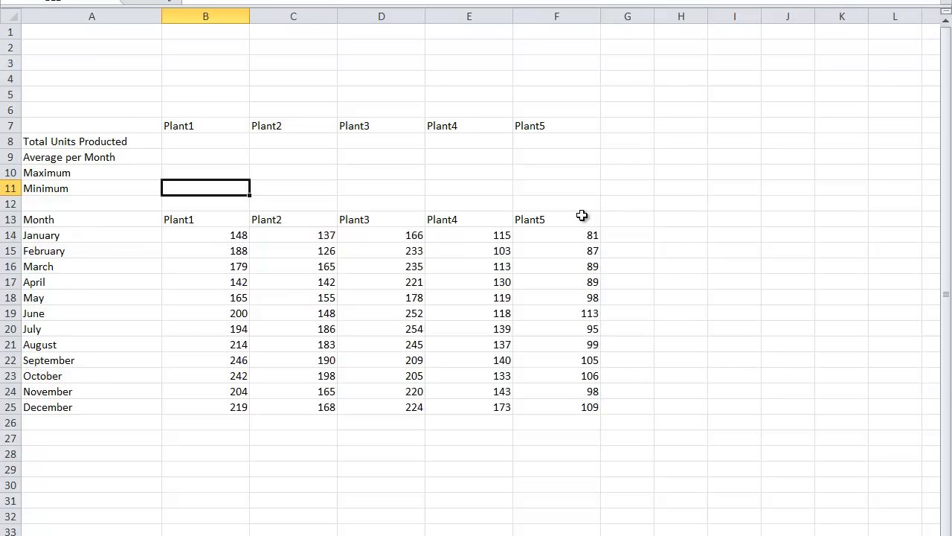
- Open the Help window and close it again
{"action": "key", "text": "F1"}
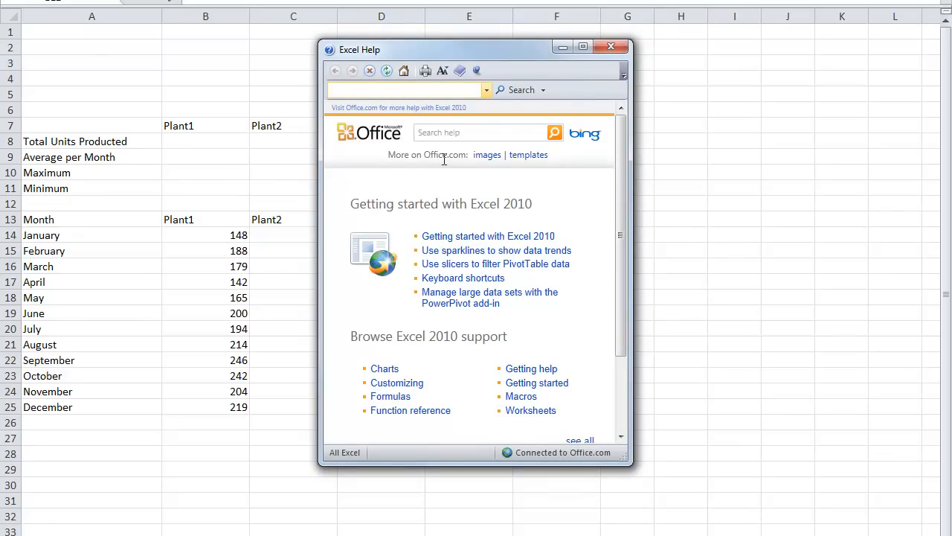
{"action": "left_click", "coordinate": [603, 47]}
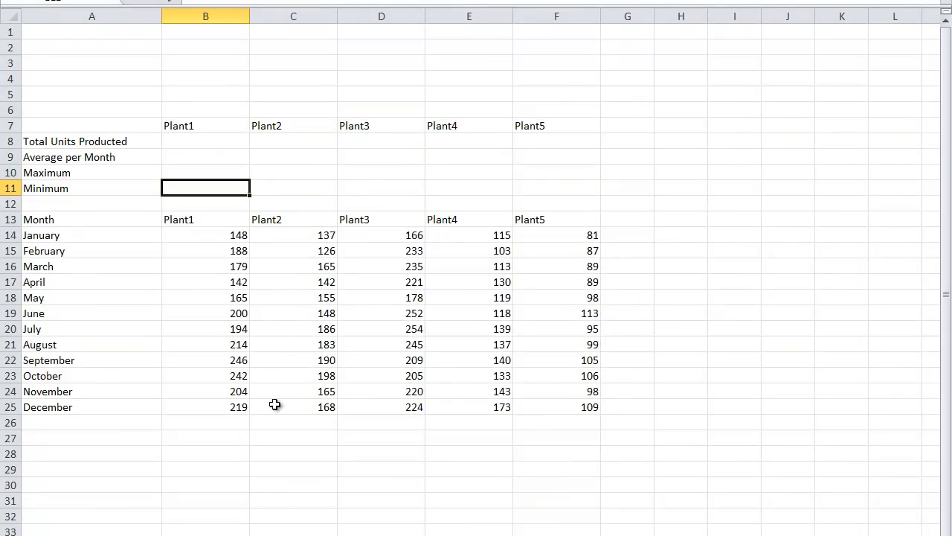
- Sum the monthly figures of each of the five plants in B26:F26 with AutoSum
{"action": "left_click_drag", "start_coordinate": [223, 423], "coordinate": [525, 421]}
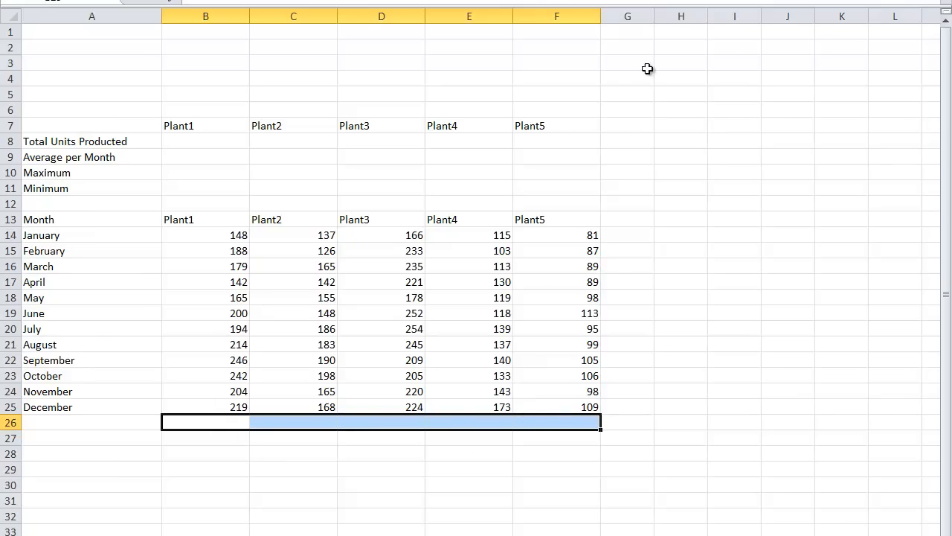
{"action": "left_click", "coordinate": [854, 0]}
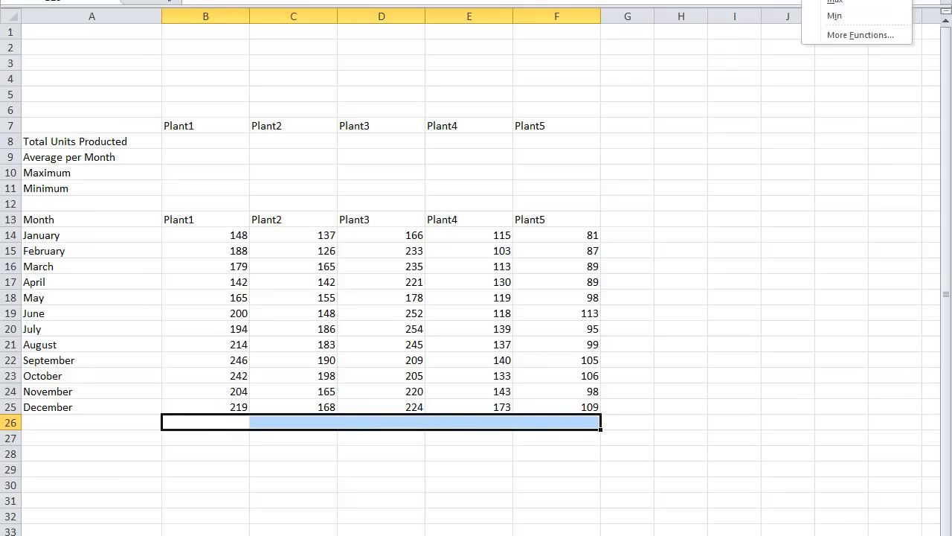
{"action": "left_click", "coordinate": [837, 0]}
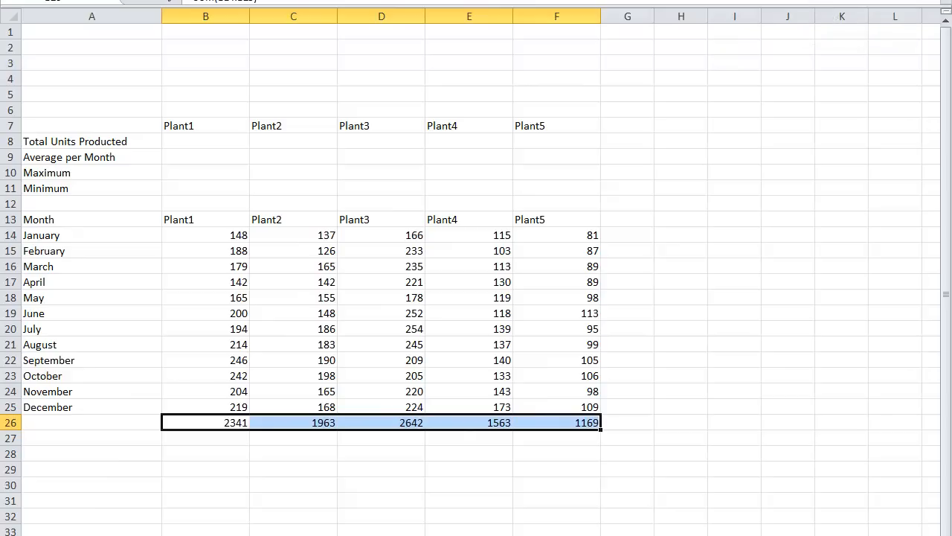
- Examine which cell range the Plant1 sum formula in B26 refers to
{"action": "left_click", "coordinate": [233, 422]}
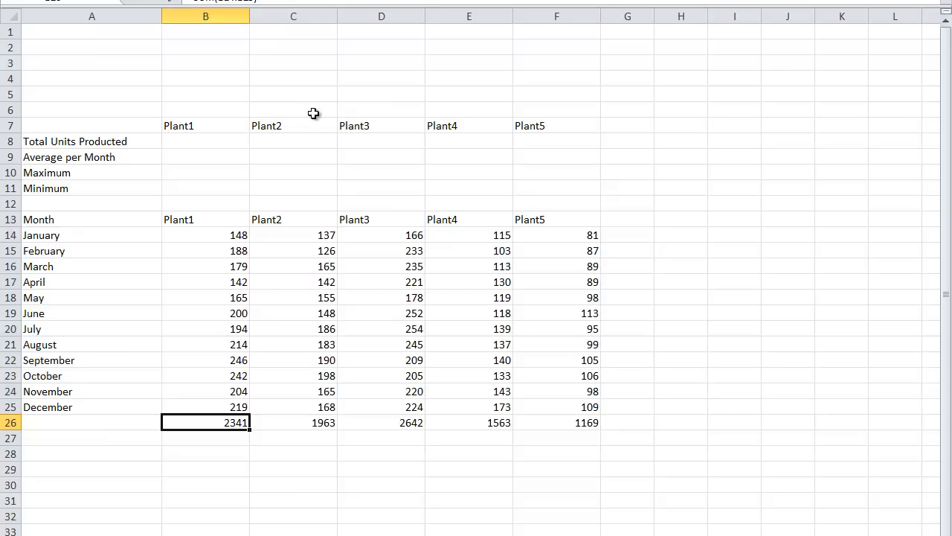
{"action": "key", "text": "F2"}
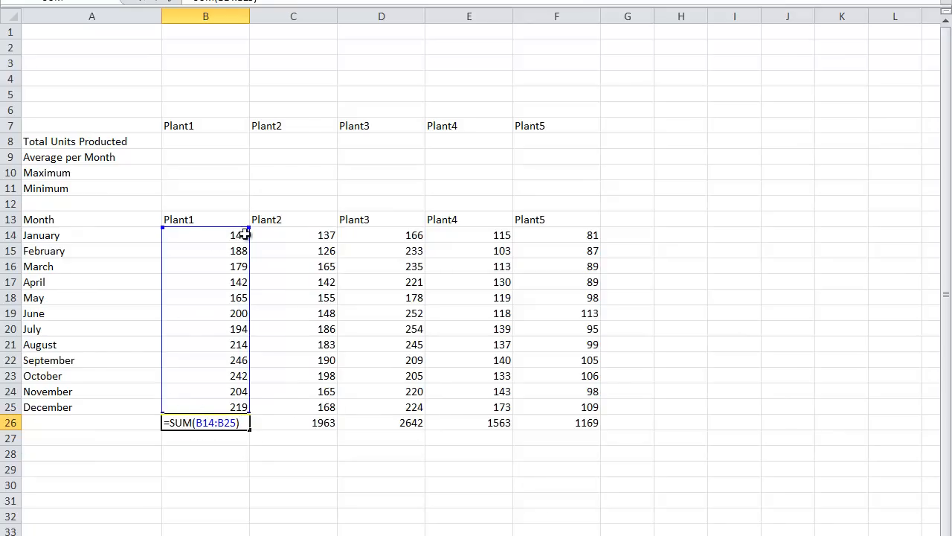
{"action": "mouse_move", "coordinate": [251, 226]}
{"action": "left_mouse_down"}
{"action": "mouse_move", "coordinate": [279, 166]}
{"action": "mouse_move", "coordinate": [250, 165]}
{"action": "mouse_move", "coordinate": [250, 228]}
{"action": "left_mouse_up"}
{"action": "key", "text": "Return"}
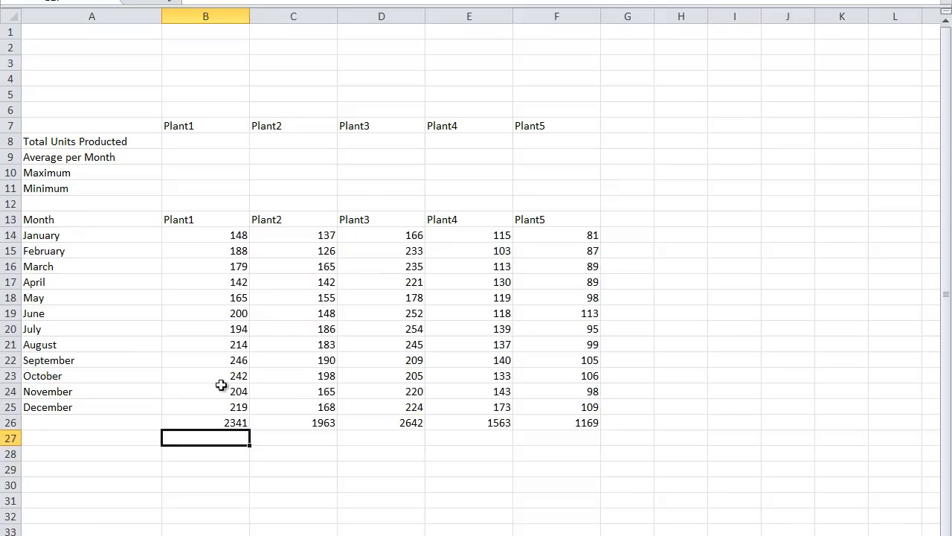
- Move the plant totals from B26:F26 to the Total Units Producted row in B8:F8
{"action": "left_click_drag", "start_coordinate": [199, 422], "coordinate": [558, 421]}
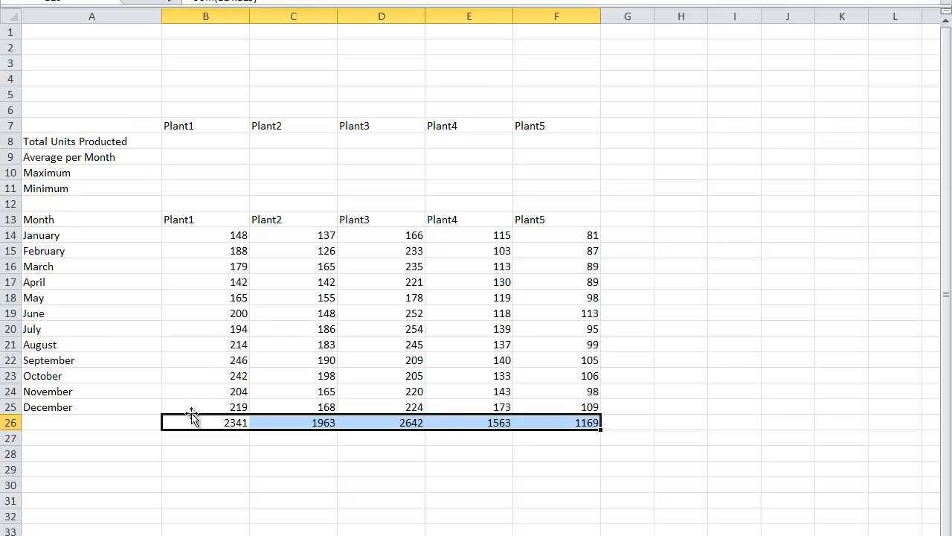
{"action": "left_click_drag", "start_coordinate": [192, 417], "coordinate": [192, 146]}
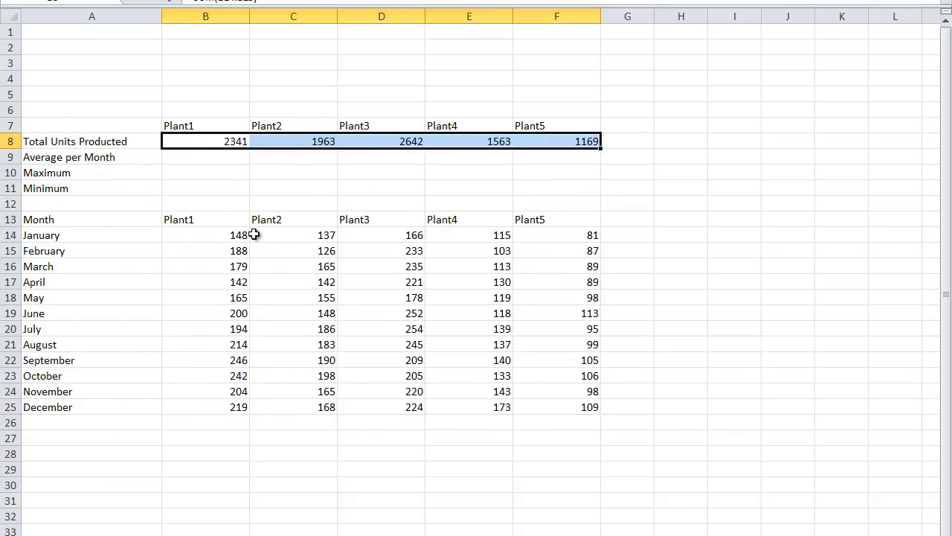
- Average each plant's monthly figures in B26:F26 and move the results to the Average per Month row in B9:F9
{"action": "left_click", "coordinate": [234, 423]}
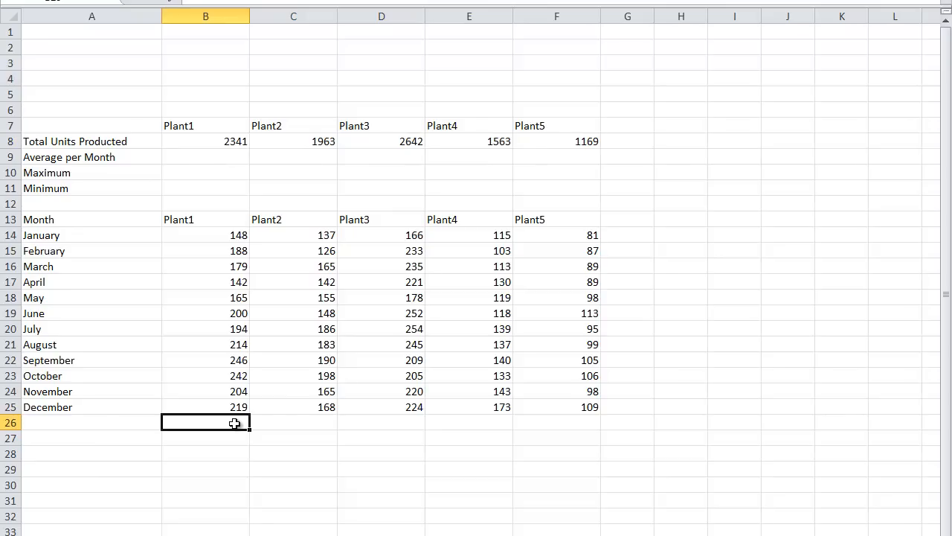
{"action": "left_click_drag", "start_coordinate": [234, 423], "coordinate": [525, 420]}
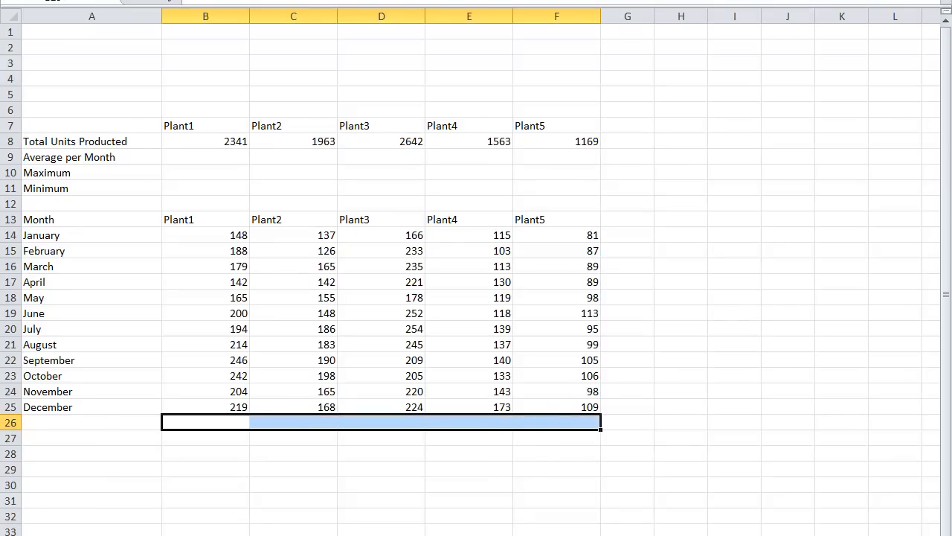
{"action": "left_click", "coordinate": [852, 0]}
{"action": "left_click", "coordinate": [829, 0]}
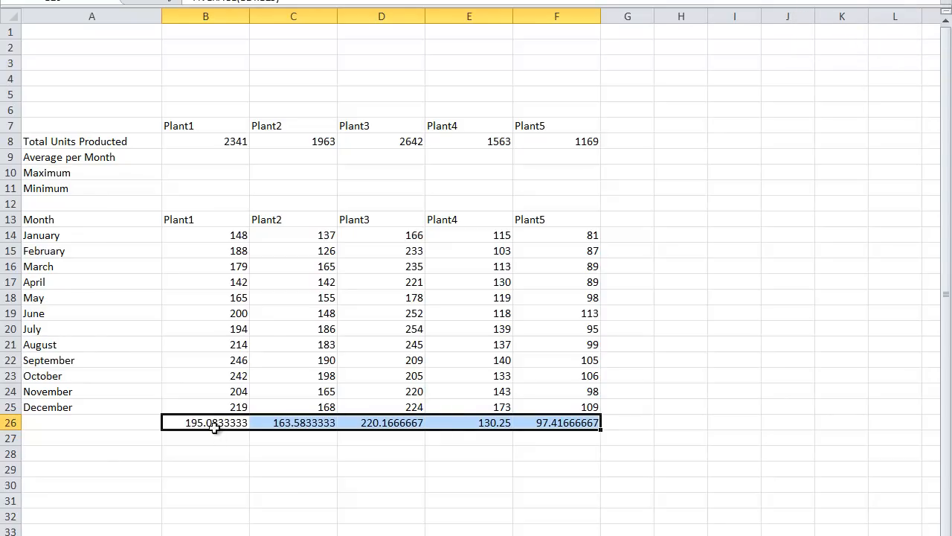
{"action": "left_click_drag", "start_coordinate": [214, 422], "coordinate": [218, 160]}
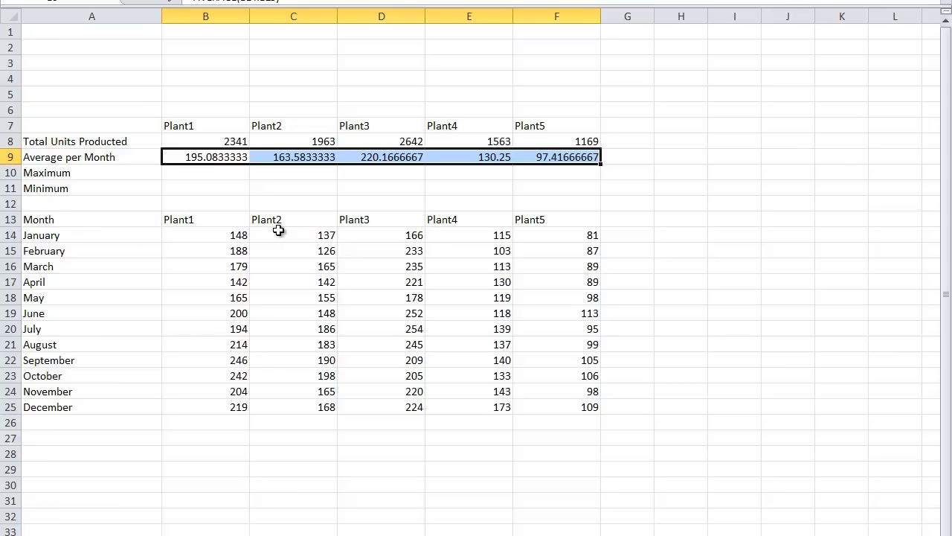
- Find each plant's monthly maximum in B26:F26 and move the results to the Maximum row in B10:F10
{"action": "left_click", "coordinate": [194, 420]}
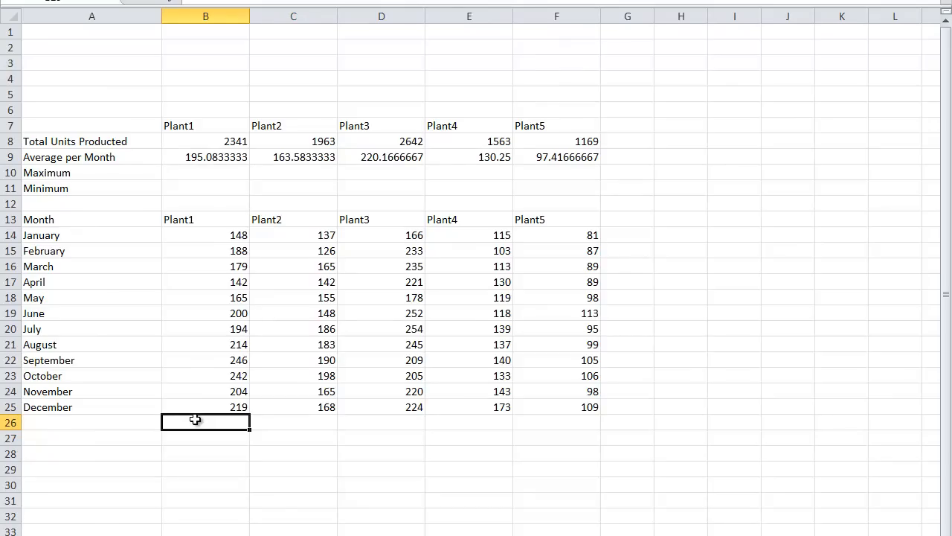
{"action": "left_click_drag", "start_coordinate": [245, 422], "coordinate": [534, 423]}
{"action": "left_click", "coordinate": [856, 0]}
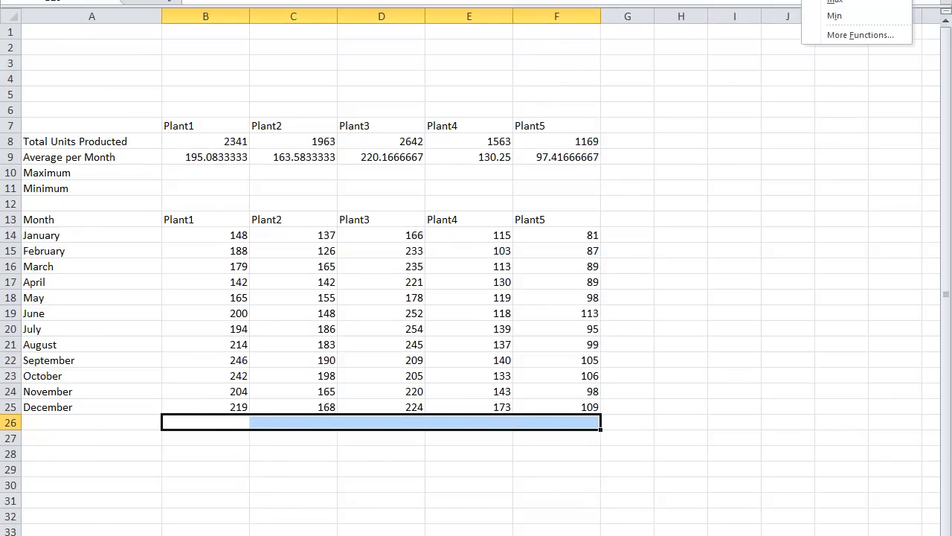
{"action": "left_click", "coordinate": [840, 1]}
{"action": "left_click_drag", "start_coordinate": [238, 421], "coordinate": [211, 177]}
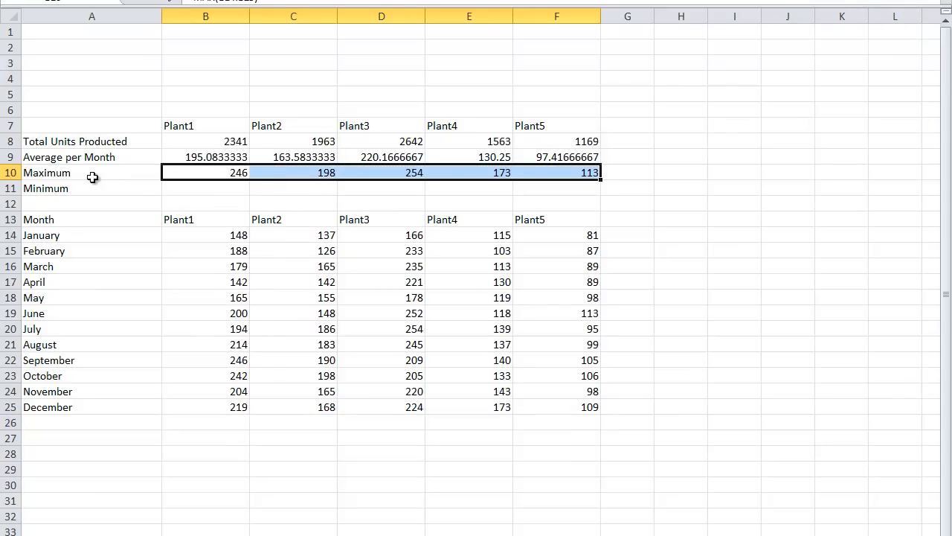
- Find each plant's monthly minimum in B26:F26 and move the results to the Minimum row in B11:F11
{"action": "left_click_drag", "start_coordinate": [211, 421], "coordinate": [558, 421]}
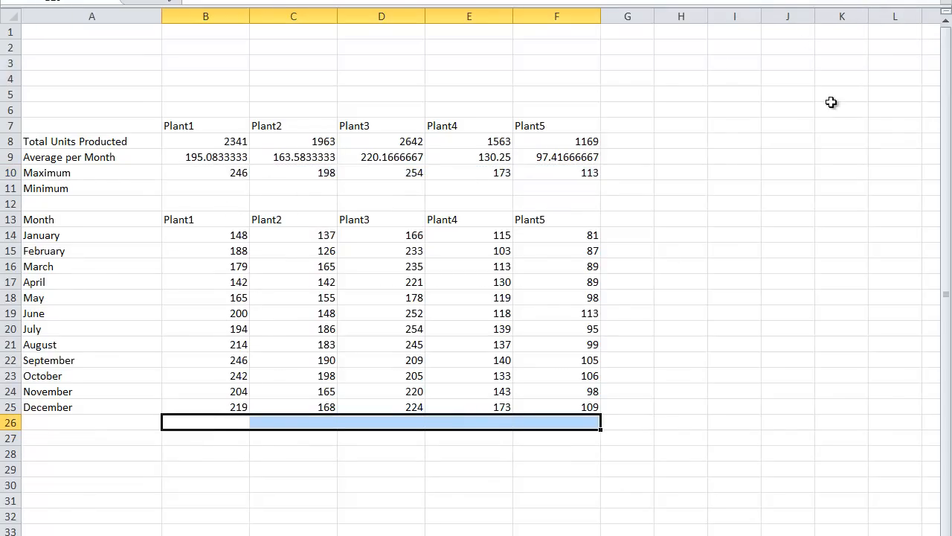
{"action": "left_click", "coordinate": [856, 0]}
{"action": "left_click", "coordinate": [834, 16]}
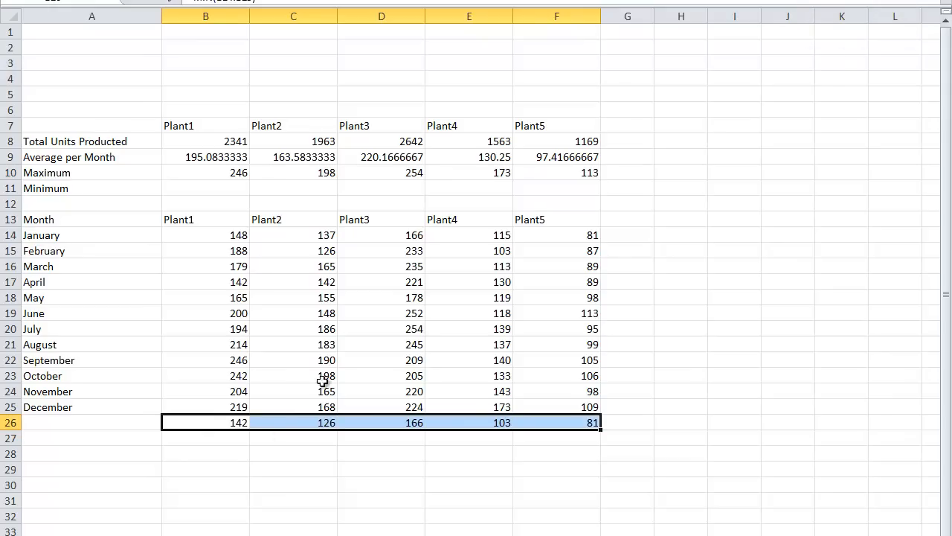
{"action": "left_click_drag", "start_coordinate": [254, 428], "coordinate": [252, 189]}
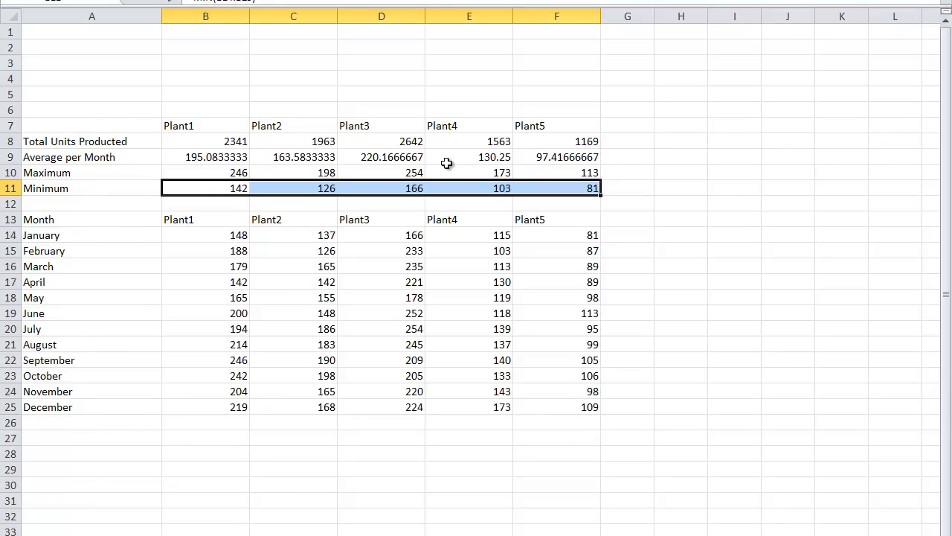
- Enter the titles "Global Site GPS" in A1 and "Production Report" in A2
{"action": "left_click", "coordinate": [114, 33]}
{"action": "type", "text": "Global Site GPS"}
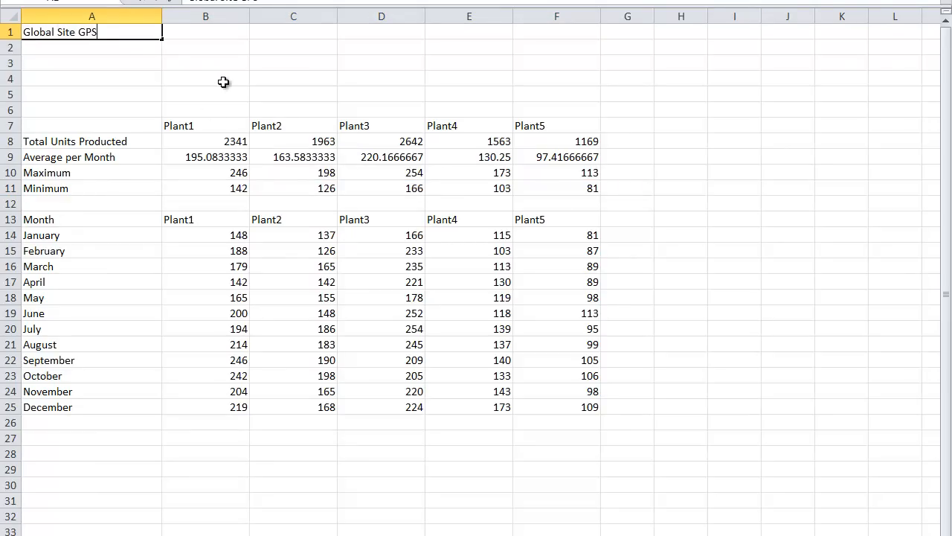
{"action": "key", "text": "Return"}
{"action": "type", "text": "Production Report"}
{"action": "key", "text": "Return"}
- Enter the labels "Model", "Year" and "Total Unit Produced" in A3:A5
{"action": "type", "text": "Model\\"}
{"action": "key", "text": "Return"}
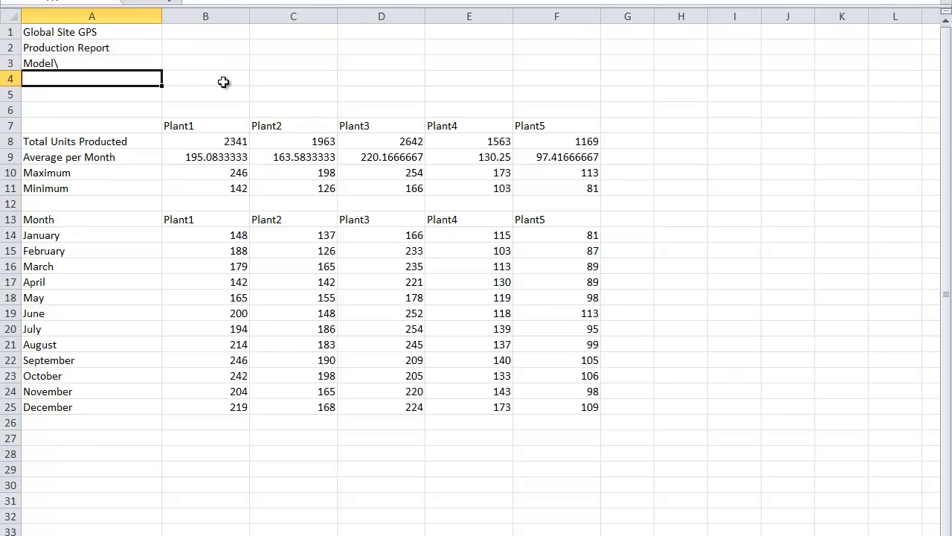
{"action": "key", "text": "Up"}
{"action": "key", "text": "F2"}
{"action": "key", "text": "BackSpace"}
{"action": "key", "text": "Return"}
{"action": "type", "text": "Year"}
{"action": "key", "text": "Return"}
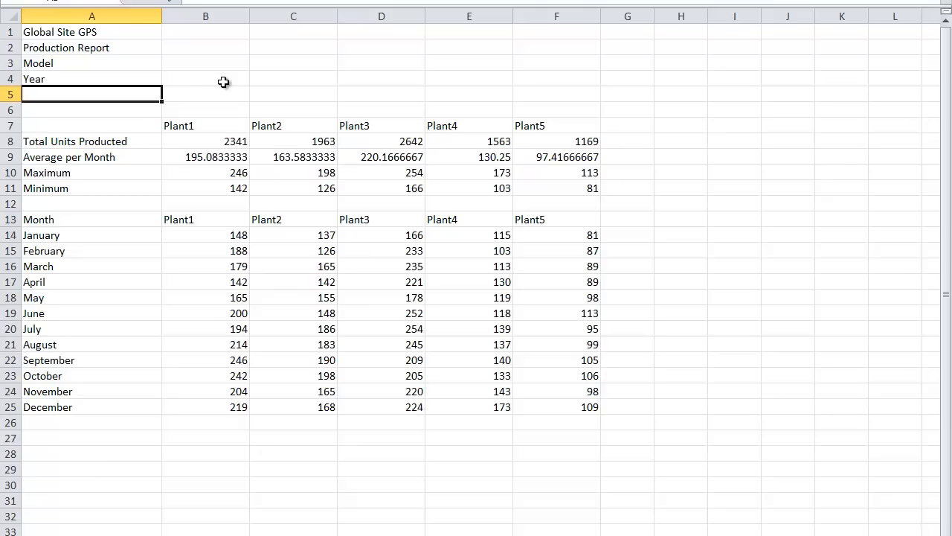
{"action": "type", "text": "Total Unit Pro"}
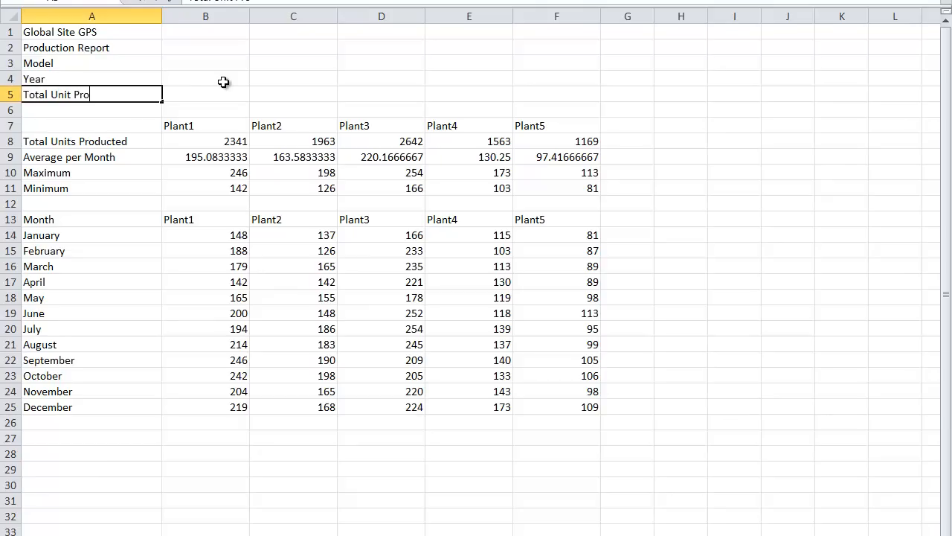
{"action": "type", "text": "duced"}
- Enter the model "MapTracker 201" in B3 and the year 2013 in B4
{"action": "key", "text": "Up"}
{"action": "key", "text": "Up"}
{"action": "key", "text": "Right"}
{"action": "type", "text": "MapTracker 201"}
{"action": "key", "text": "Return"}
{"action": "type", "text": "2013"}
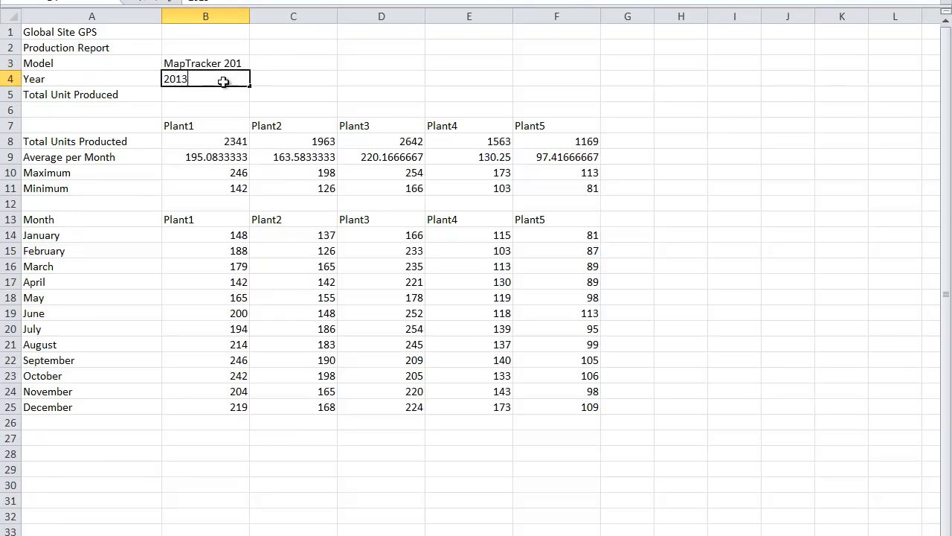
{"action": "key", "text": "Return"}
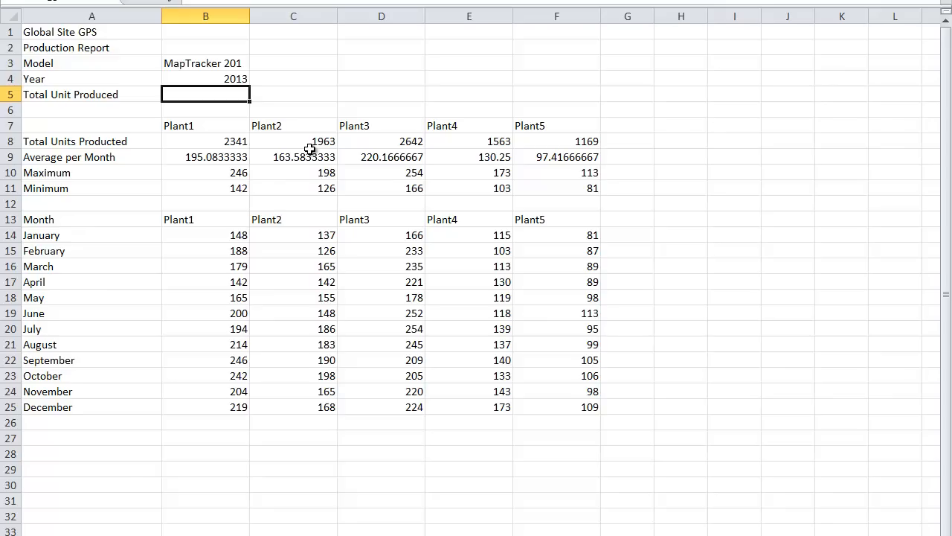
- Calculate the total units produced in B5 by summing the five plant totals with =sum(B8:F8)
{"action": "left_click_drag", "start_coordinate": [221, 139], "coordinate": [542, 141]}
{"action": "left_click", "coordinate": [206, 95]}
{"action": "type", "text": "=sum("}
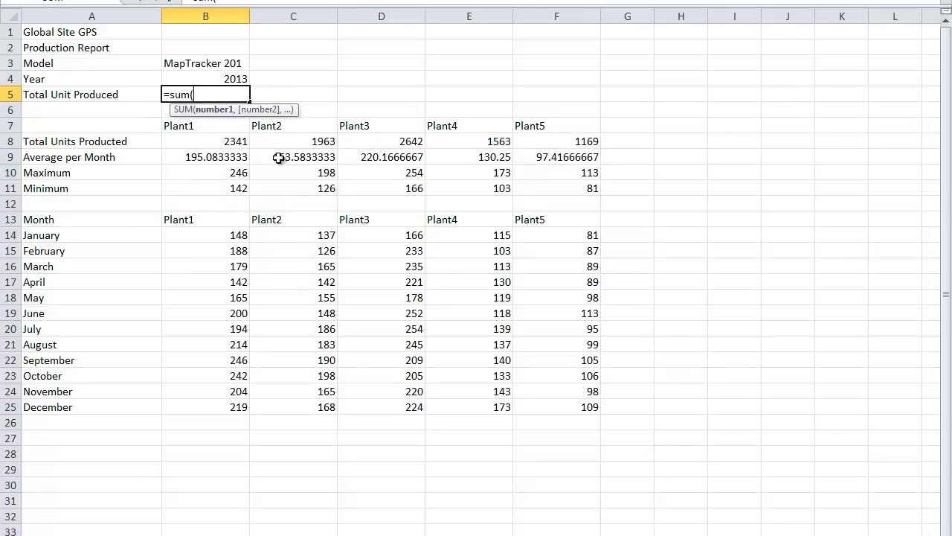
{"action": "left_click_drag", "start_coordinate": [223, 144], "coordinate": [565, 146]}
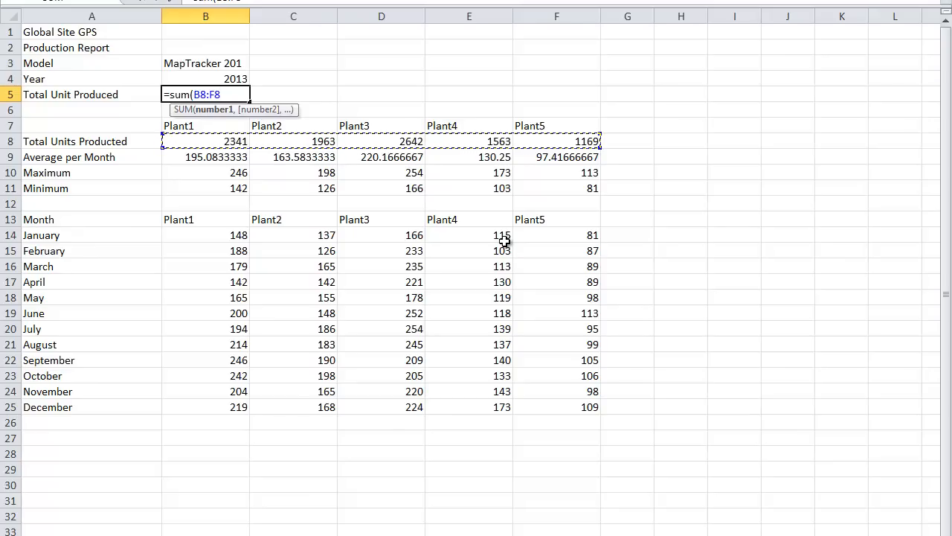
{"action": "type", "text": ")"}
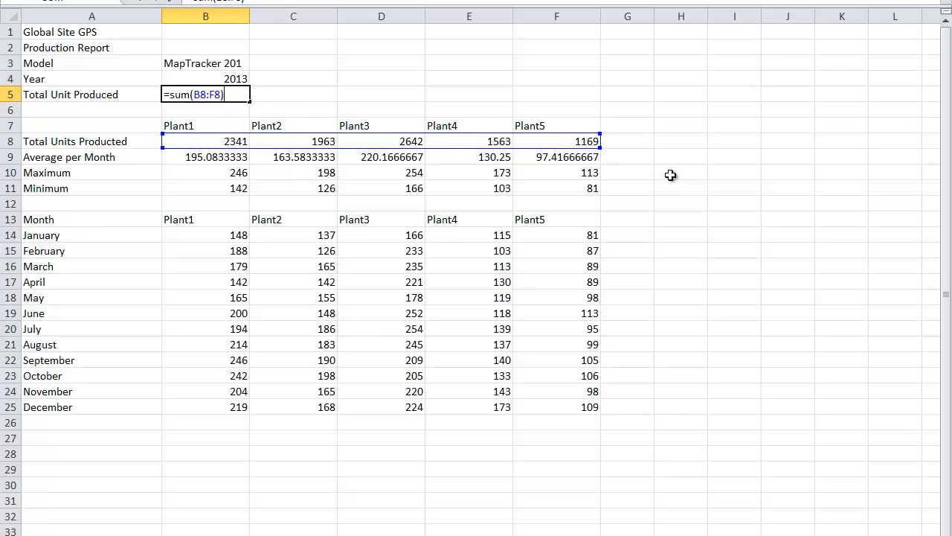
{"action": "key", "text": "Return"}
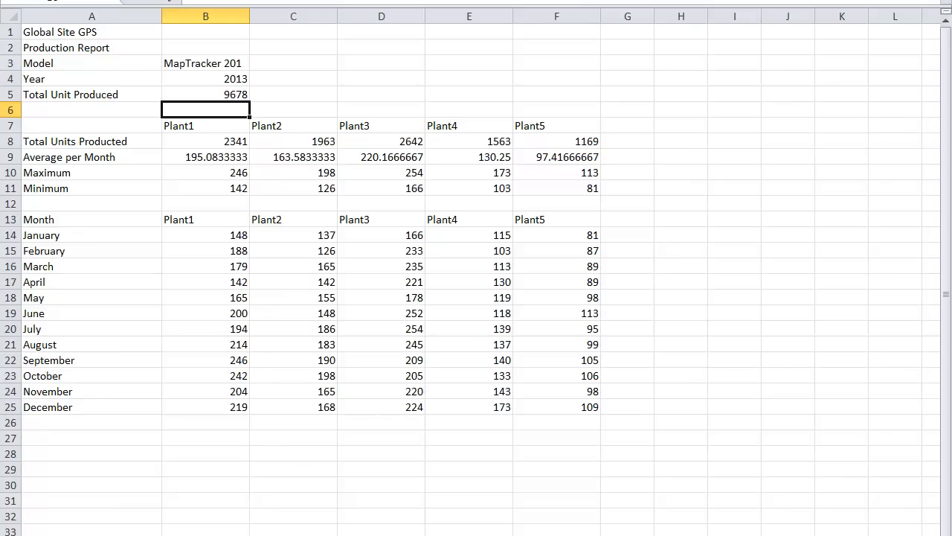
- Switch to the next, empty worksheet and enter the titles "Global Site GPS" in A1 and "Plant Directory" in A2
{"action": "key", "text": "ctrl+Page_Down"}
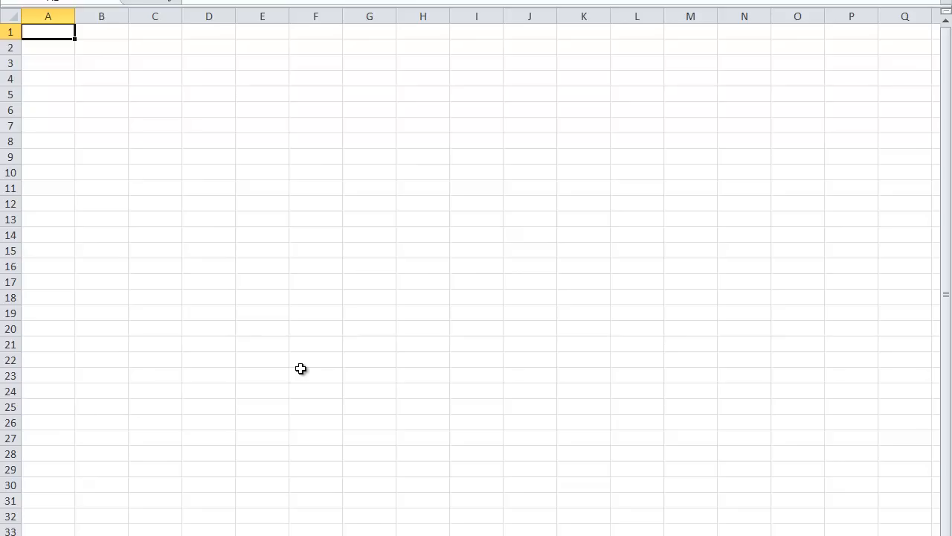
{"action": "type", "text": "Global Site GPS"}
{"action": "key", "text": "Return"}
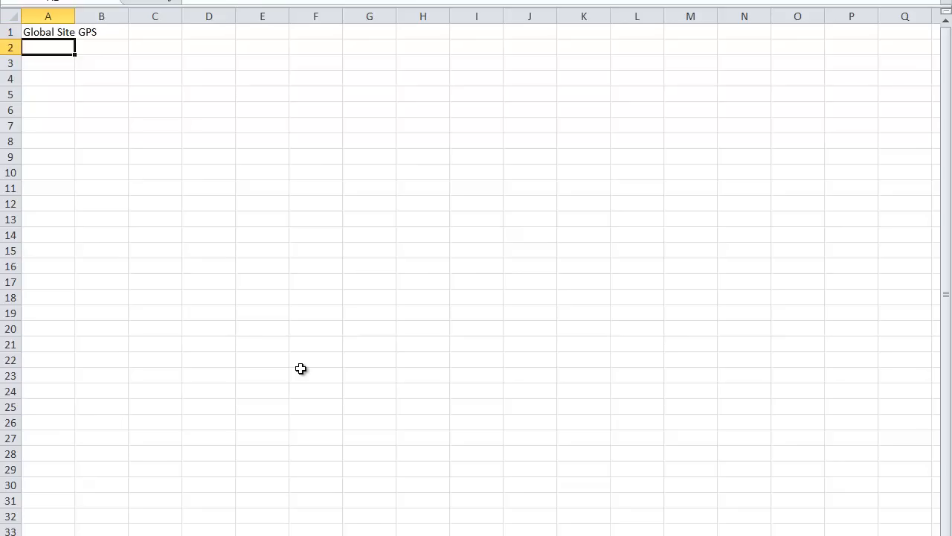
{"action": "type", "text": "Plant Directory"}
{"action": "key", "text": "Return"}
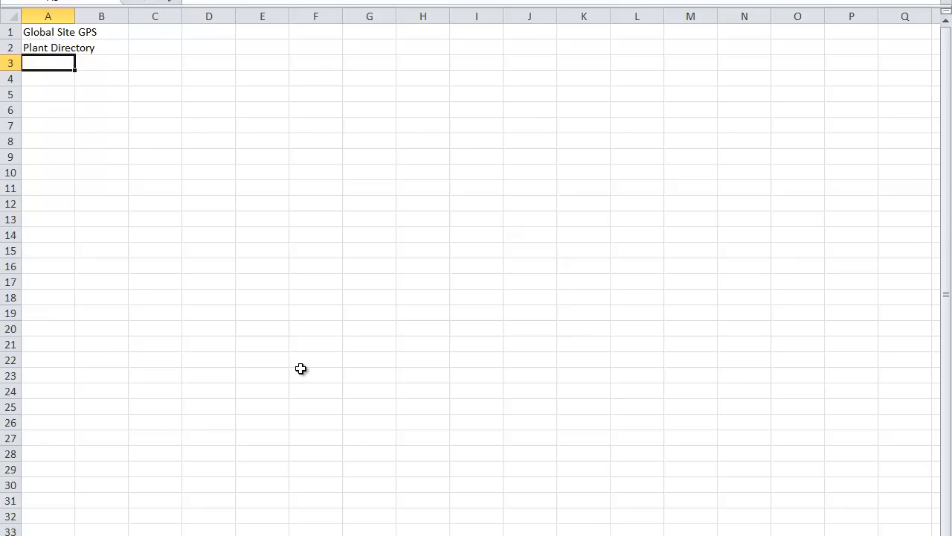
{"action": "key", "text": "Return"}
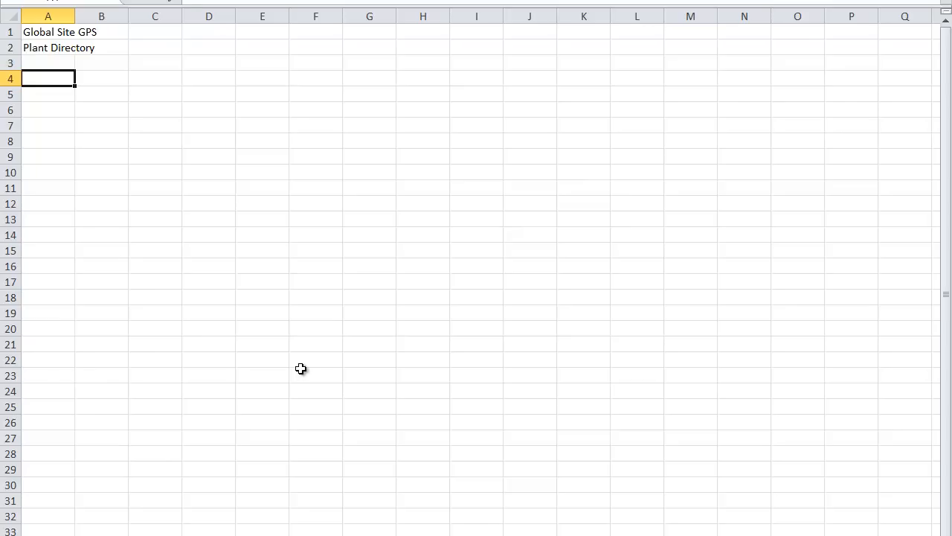
- Enter the column headings "Plant", "Plant Manager", "Address" and "Phone" in A4:D4
{"action": "type", "text": "Plant"}
{"action": "key", "text": "Tab"}
{"action": "type", "text": "Pl"}
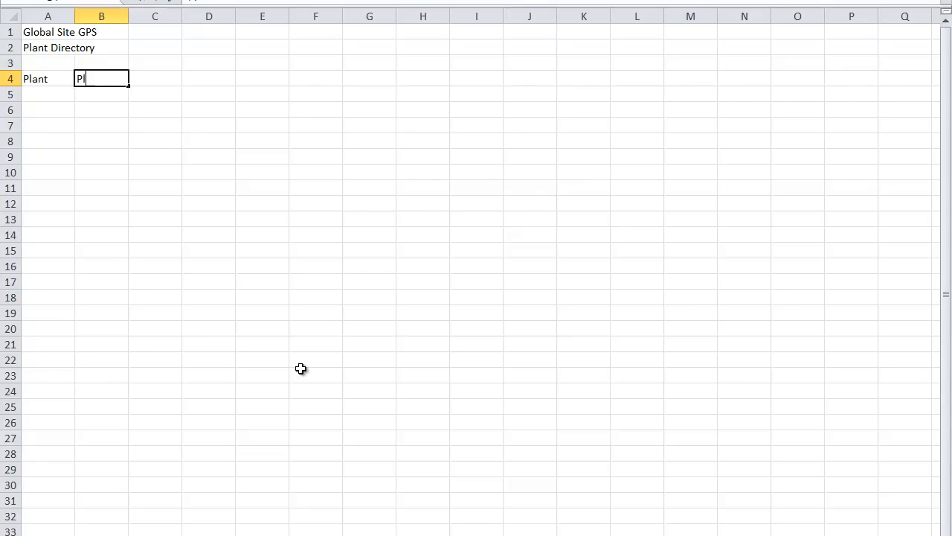
{"action": "type", "text": "ant Manager"}
{"action": "key", "text": "Tab"}
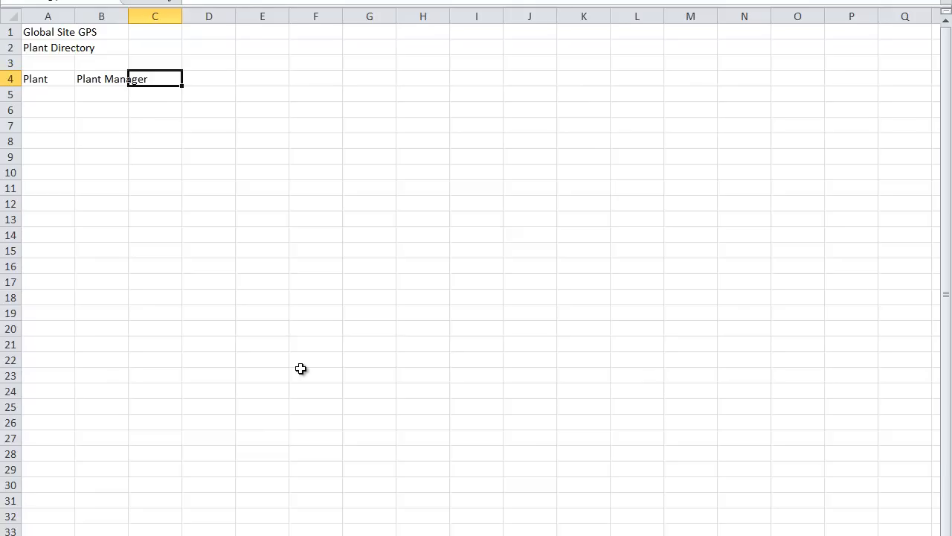
{"action": "type", "text": "Address"}
{"action": "key", "text": "Tab"}
{"action": "type", "text": "Phone"}
{"action": "key", "text": "Return"}
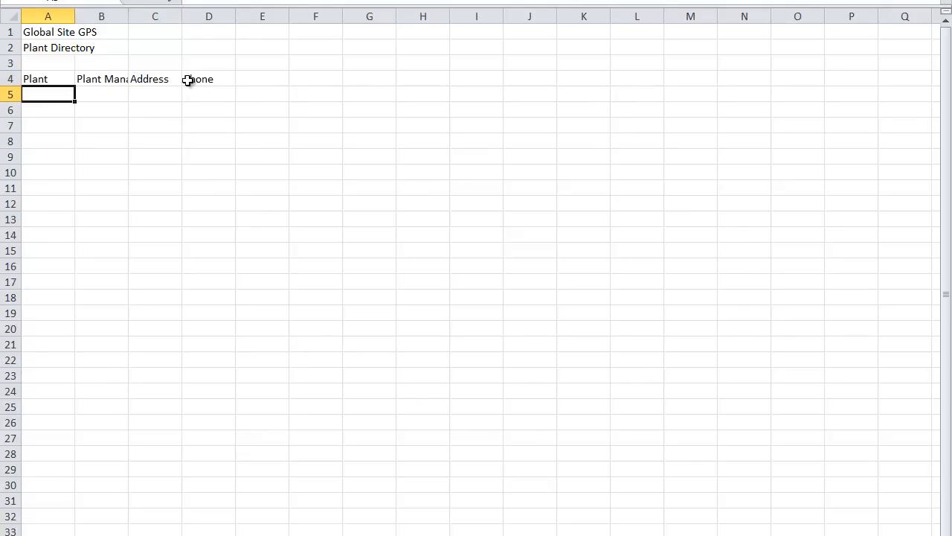
- Widen columns A and B and enter plant number 1 with its manager's full name in row 5
{"action": "left_click_drag", "start_coordinate": [128, 17], "coordinate": [247, 16]}
{"action": "left_click_drag", "start_coordinate": [74, 16], "coordinate": [101, 16]}
{"action": "type", "text": "1"}
{"action": "key", "text": "Tab"}
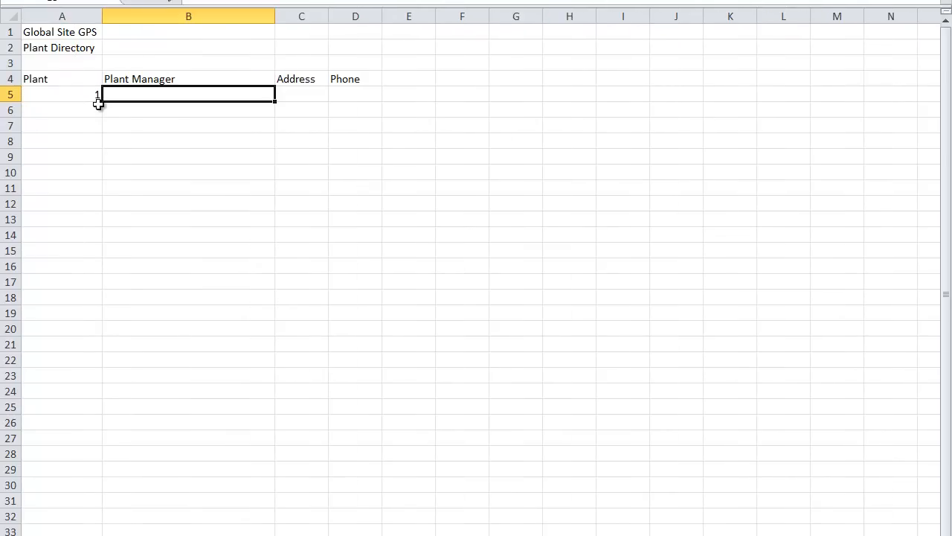
{"action": "type", "text": "Karen Brookers"}
{"action": "key", "text": "Tab"}
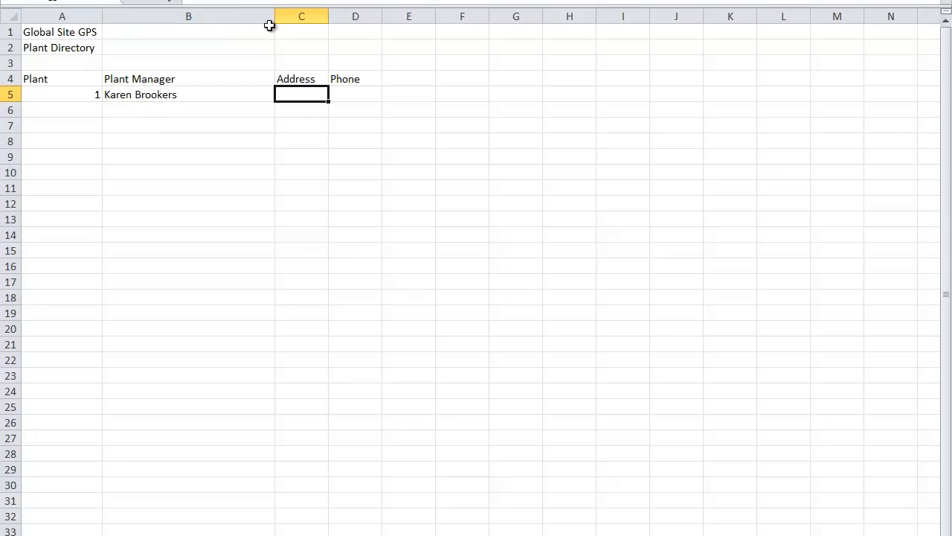
- Widen column C and enter plant 1's address in C5 on two lines, street above city, state and ZIP code
{"action": "left_click_drag", "start_coordinate": [274, 16], "coordinate": [385, 16]}
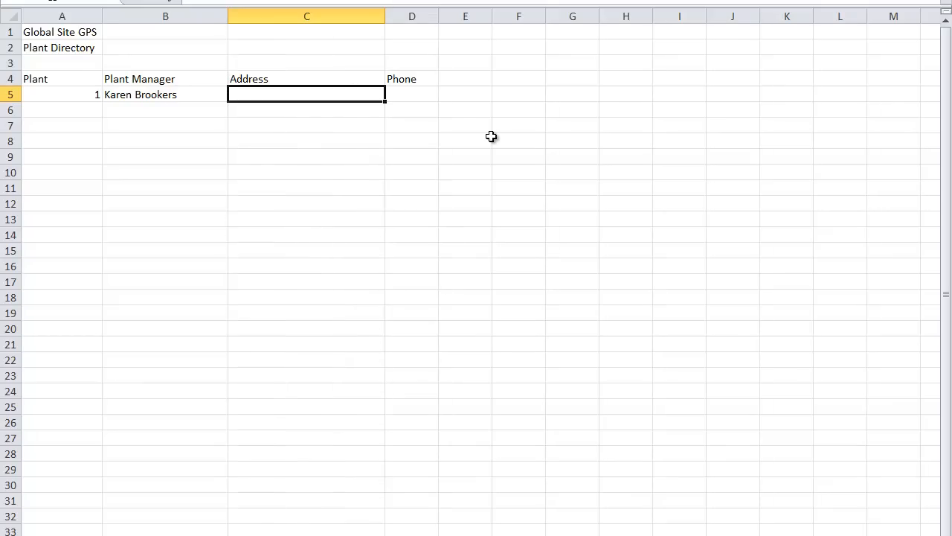
{"action": "type", "text": "300 Cop"}
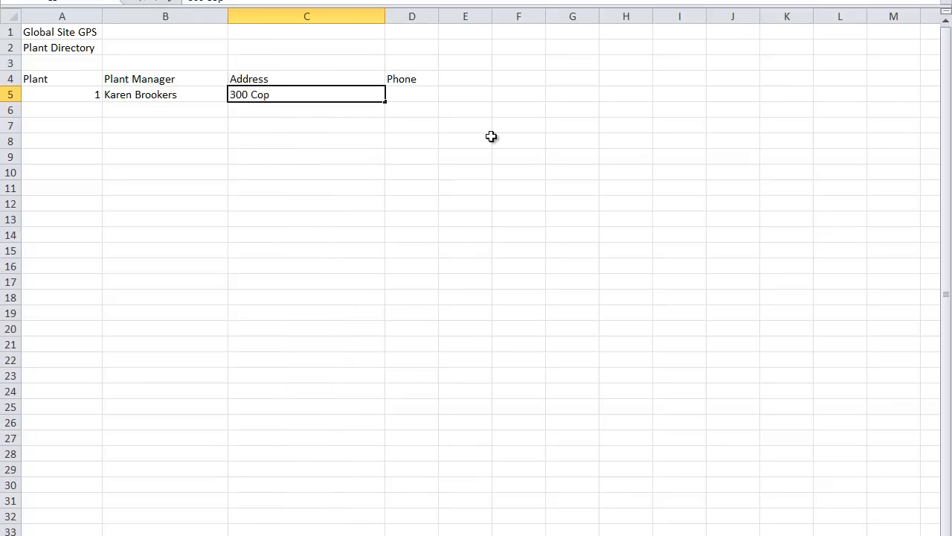
{"action": "key", "text": "BackSpace"}
{"action": "type", "text": "mmerce Avenue"}
{"action": "key", "text": "alt+Return"}
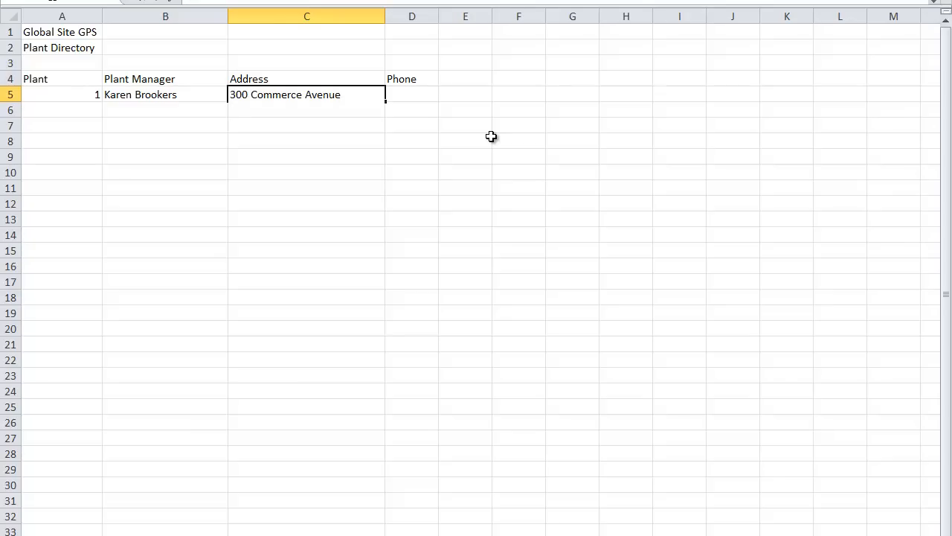
{"action": "type", "text": "Crestwood, MO 63126"}
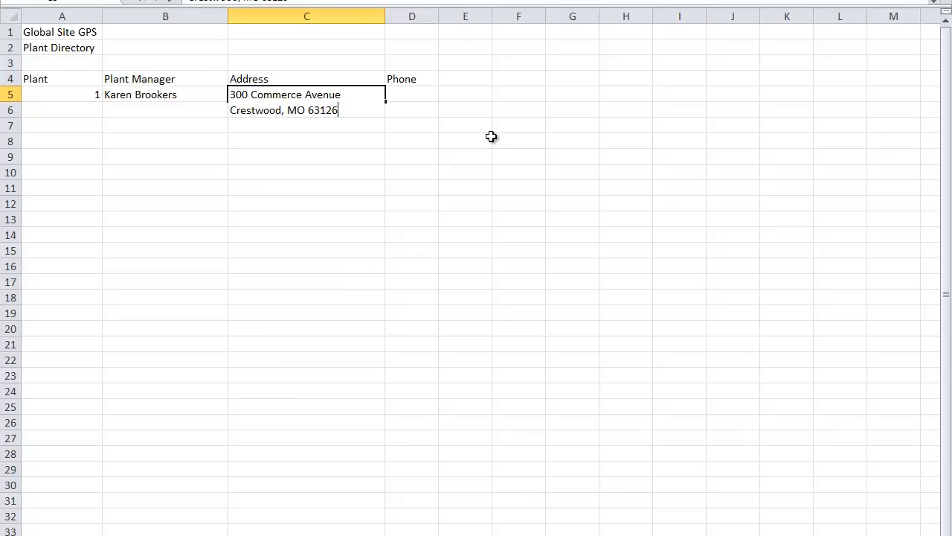
{"action": "key", "text": "Return"}
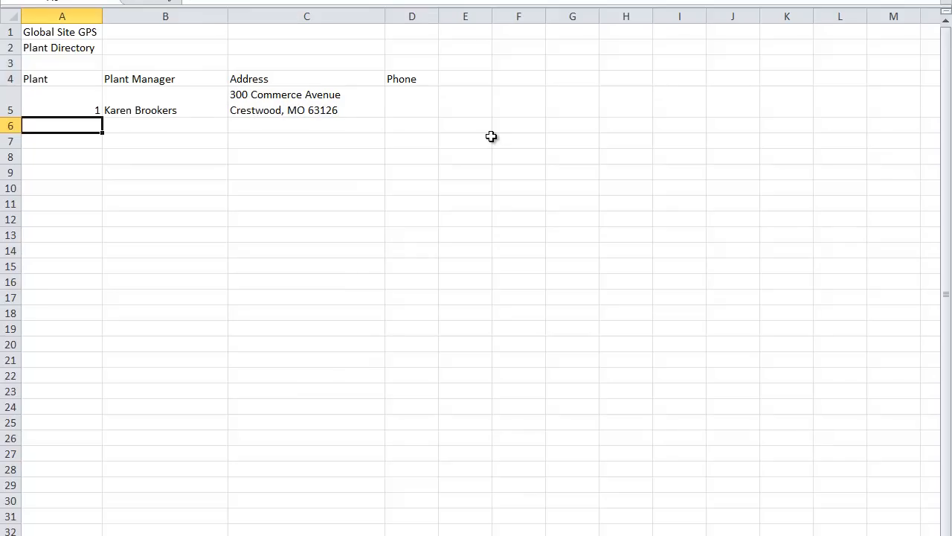
- Widen column D and enter plant 1's phone number in D5
{"action": "left_click", "coordinate": [294, 102]}
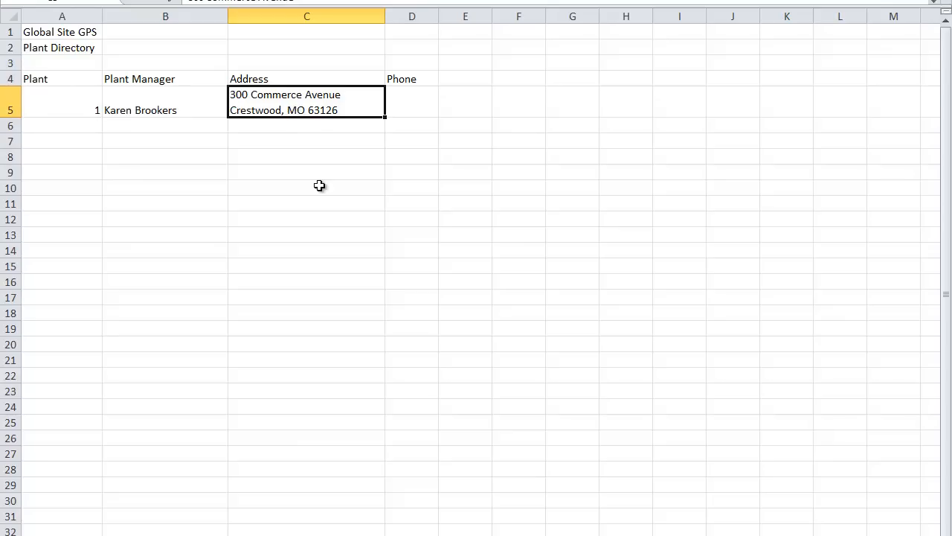
{"action": "left_click", "coordinate": [400, 99]}
{"action": "left_click_drag", "start_coordinate": [439, 10], "coordinate": [497, 12]}
{"action": "type", "text": "314-555-388"}
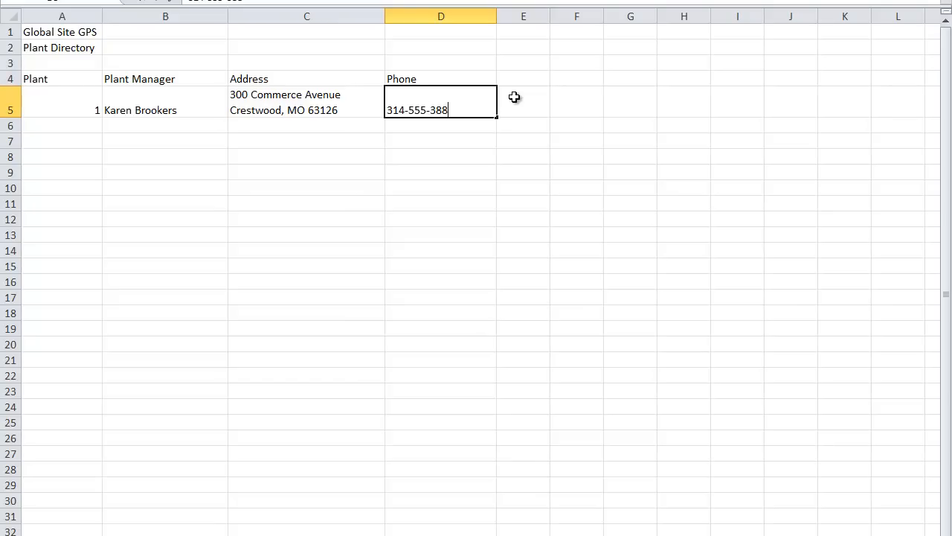
{"action": "type", "text": "1"}
{"action": "key", "text": "Return"}
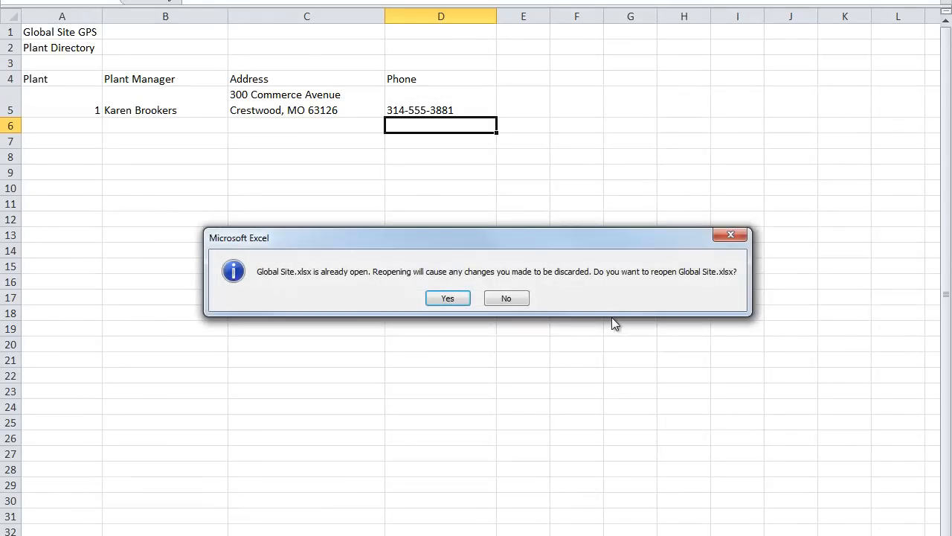
- Reopen Global Site.xlsx, discarding the current changes, and display its Plant Directory worksheet
{"action": "left_click", "coordinate": [454, 303]}
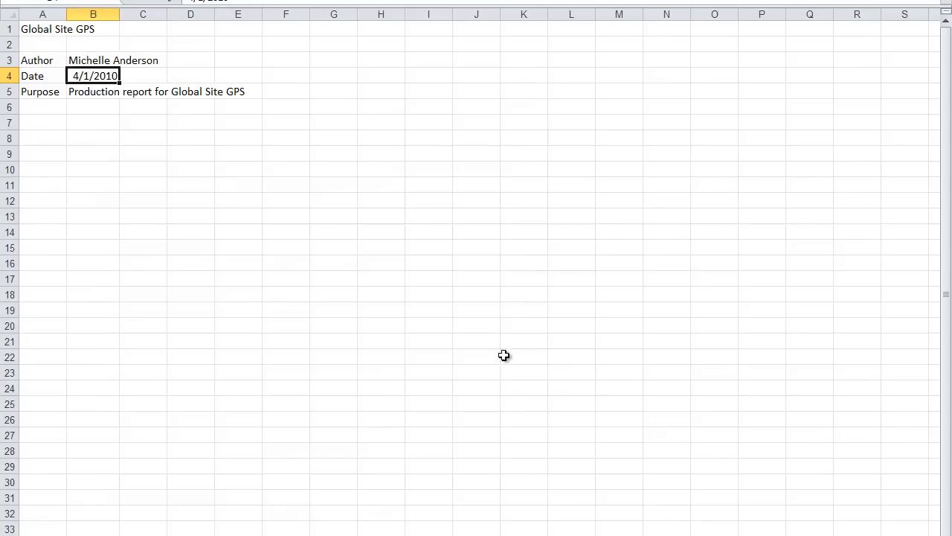
{"action": "key", "text": "ctrl+Page_Down"}
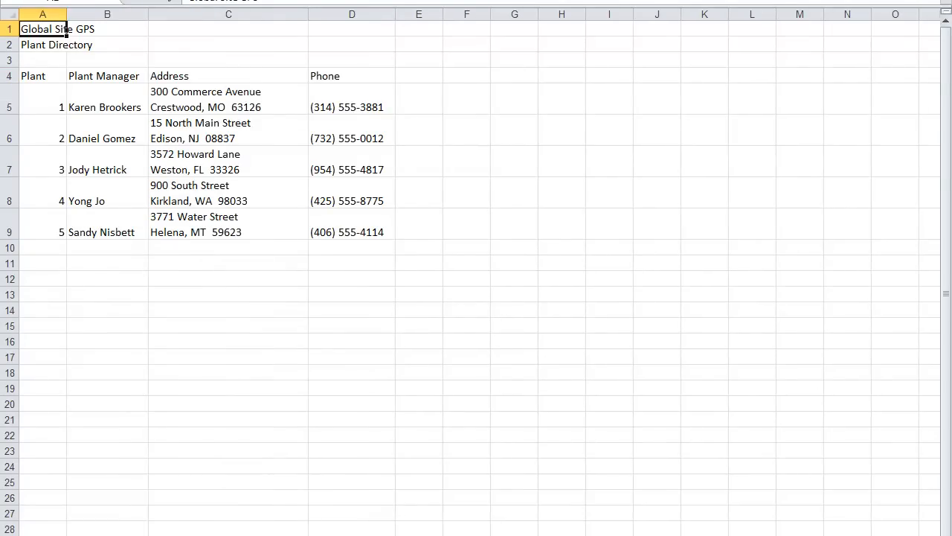
- Set the Production Report worksheet's page orientation to landscape
{"action": "key", "text": "ctrl+Page_Down"}
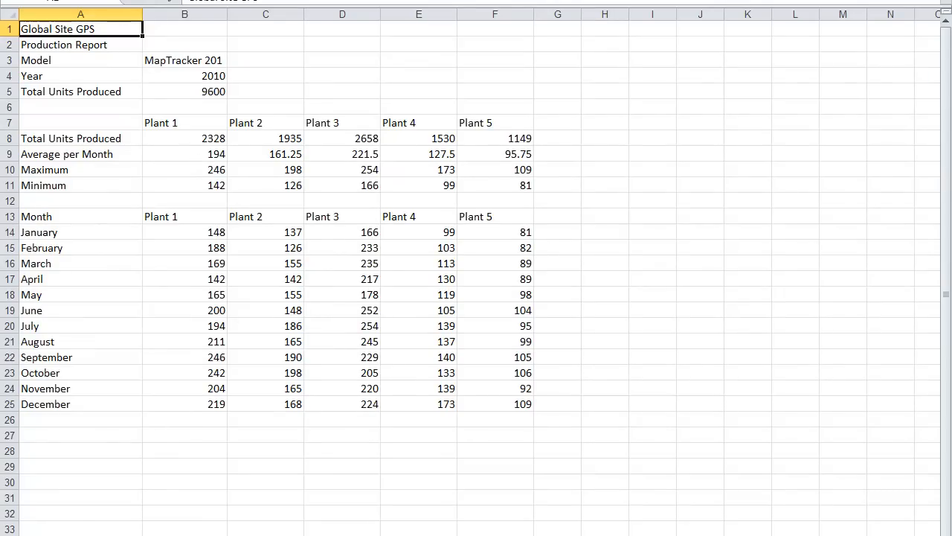
{"action": "key", "text": "ctrl+Page_Up"}
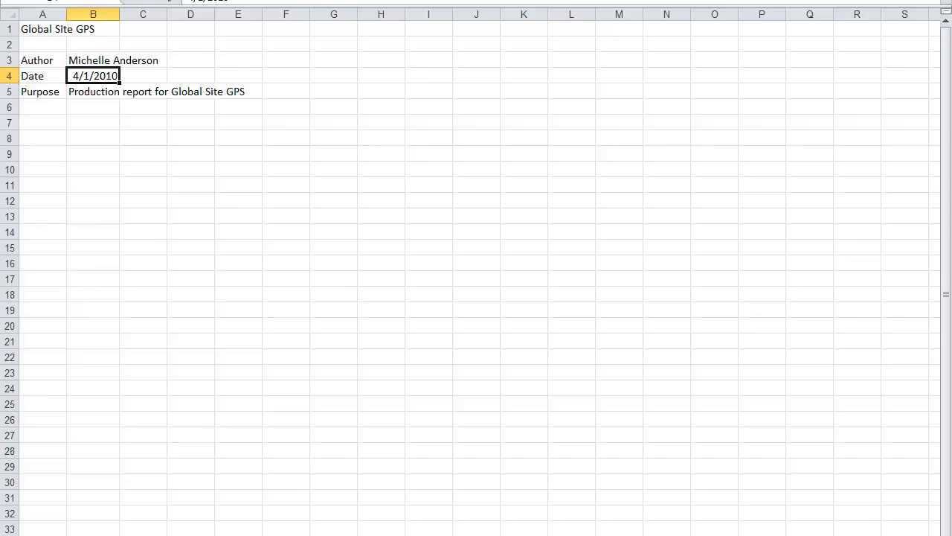
{"action": "key", "text": "ctrl+Page_Down"}
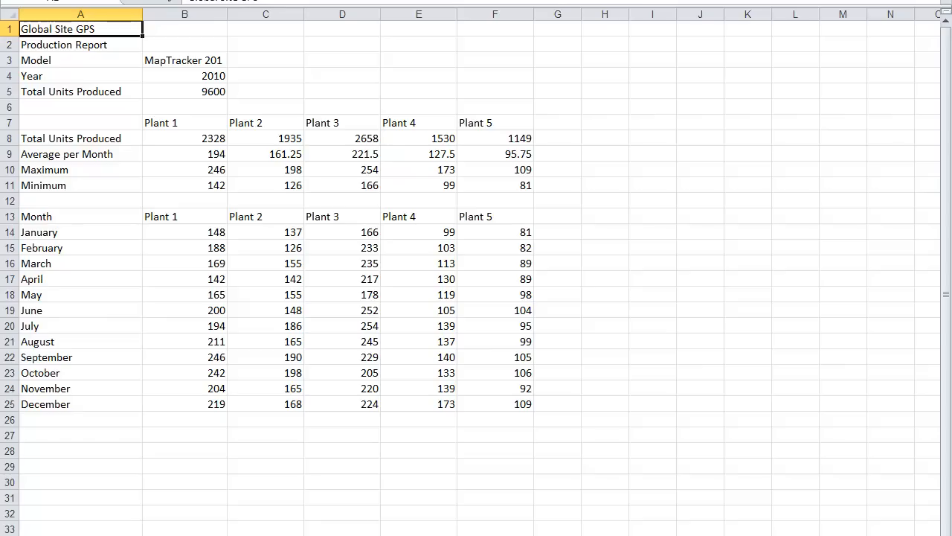
{"action": "left_click", "coordinate": [149, 0]}
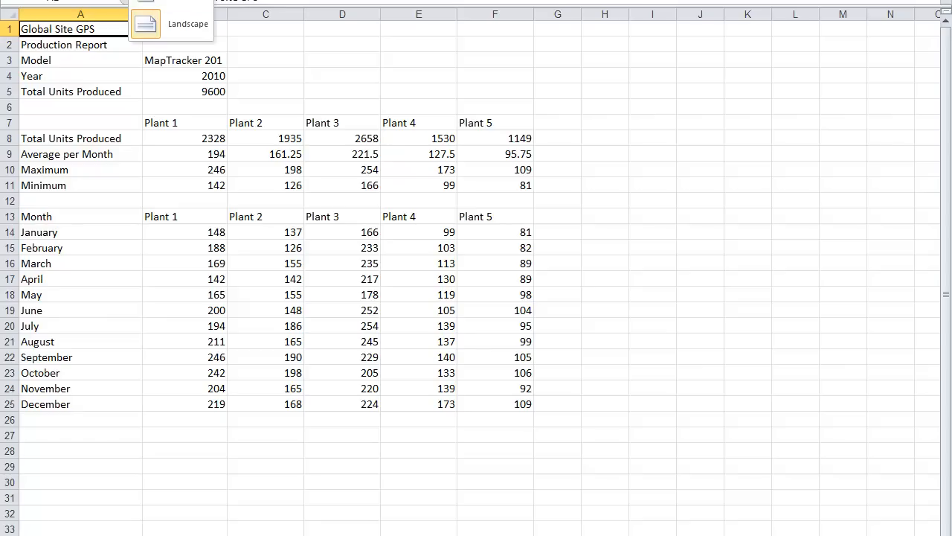
{"action": "left_click", "coordinate": [158, 28]}
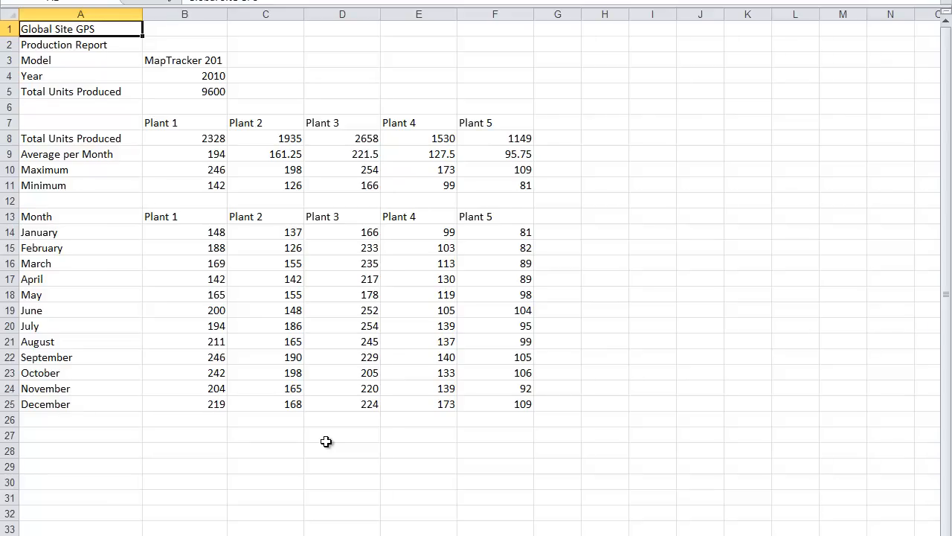
- Set the range A1:F25 of the Production Report worksheet as its print area
{"action": "left_click_drag", "start_coordinate": [123, 30], "coordinate": [531, 404]}
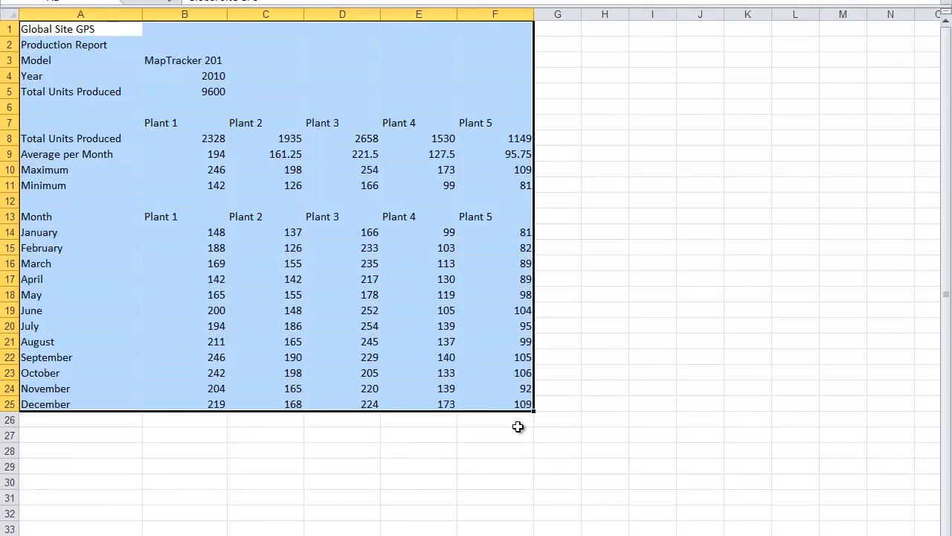
{"action": "left_click", "coordinate": [223, 1]}
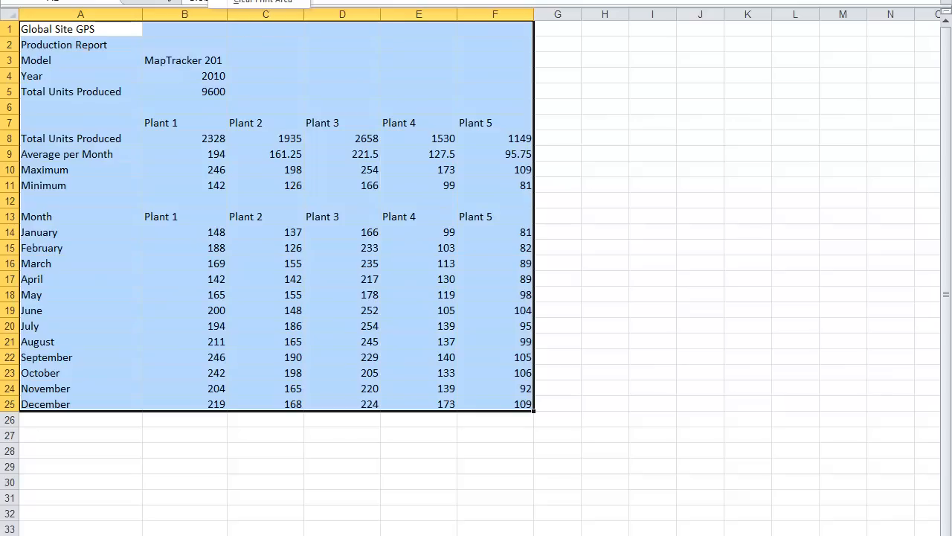
{"action": "left_click", "coordinate": [256, 0]}
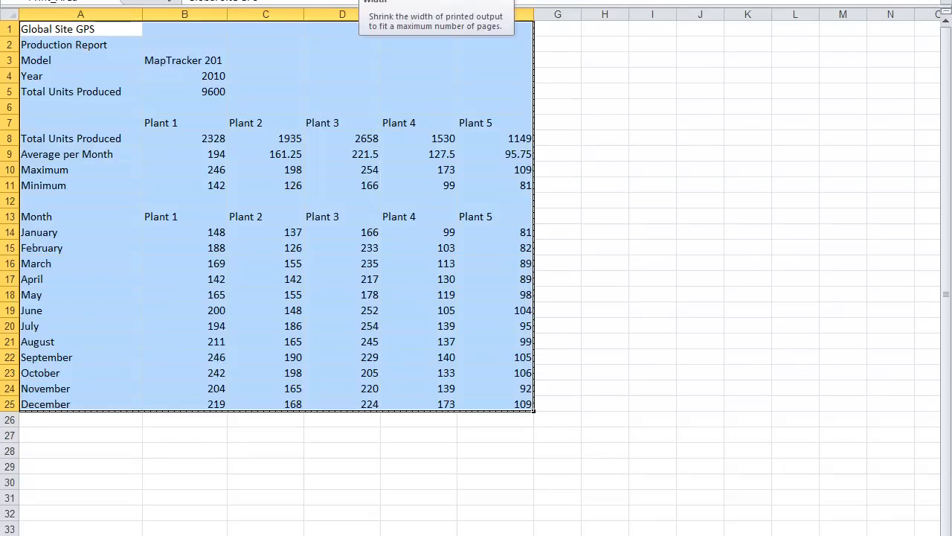
- Scale the Production Report's printed output to fit a maximum number of pages
{"action": "left_click", "coordinate": [456, 0]}
{"action": "left_click", "coordinate": [440, 0]}
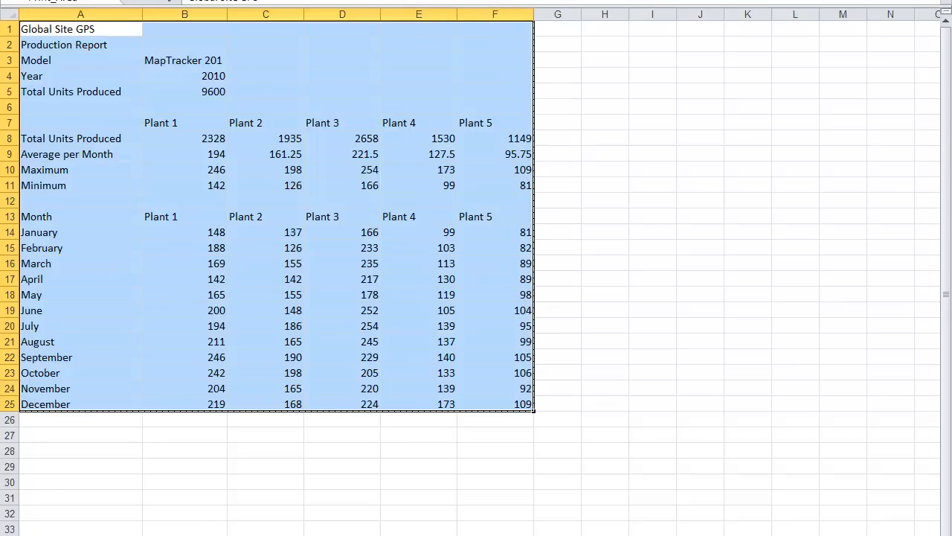
{"action": "left_click", "coordinate": [456, 0]}
{"action": "left_click", "coordinate": [439, 0]}
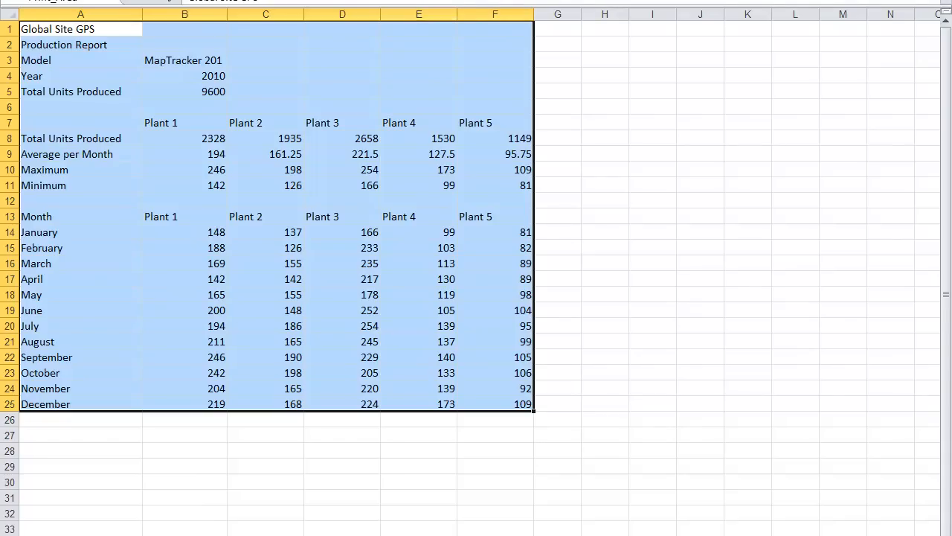
- Look through the documentation and Plant Directory worksheets and return to the Production Report worksheet
{"action": "key", "text": "ctrl+Page_Up"}
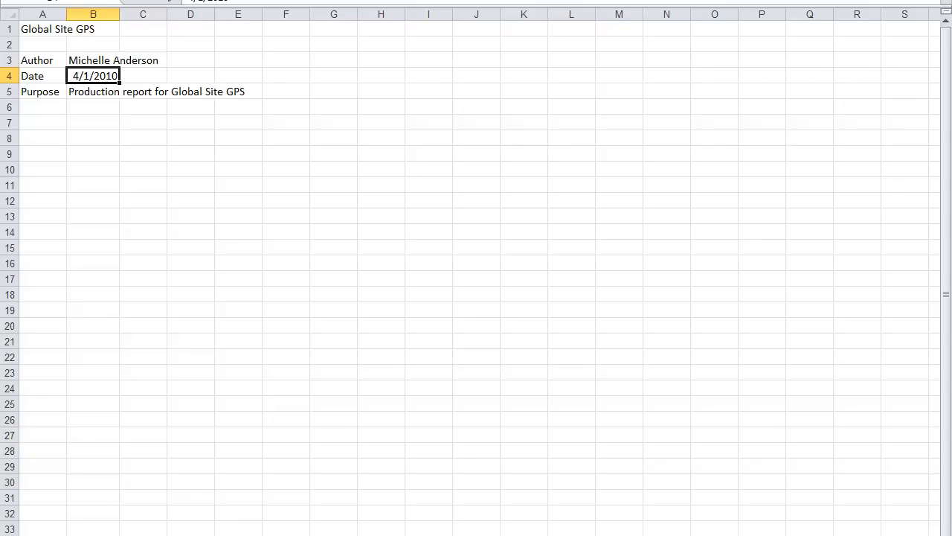
{"action": "mouse_move", "coordinate": [388, 534]}
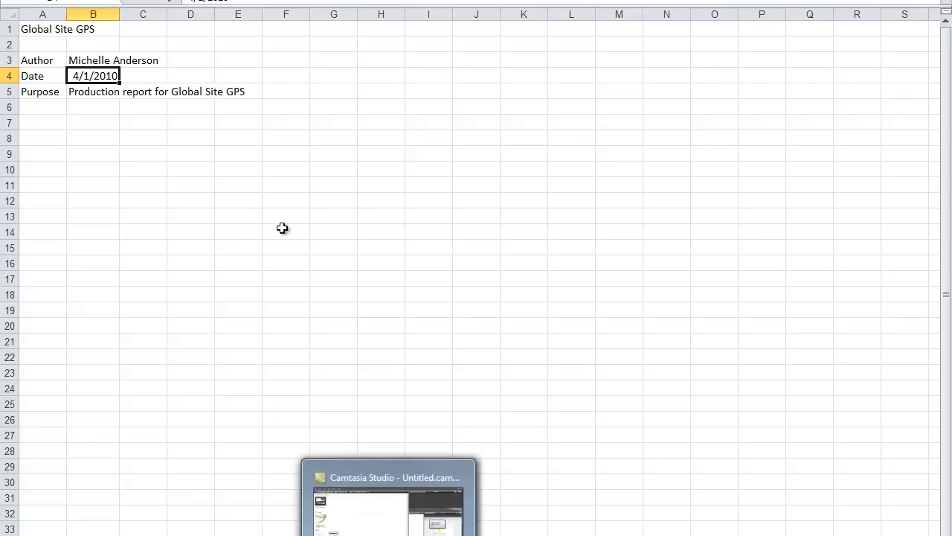
{"action": "left_click", "coordinate": [207, 198]}
{"action": "left_click", "coordinate": [149, 535]}
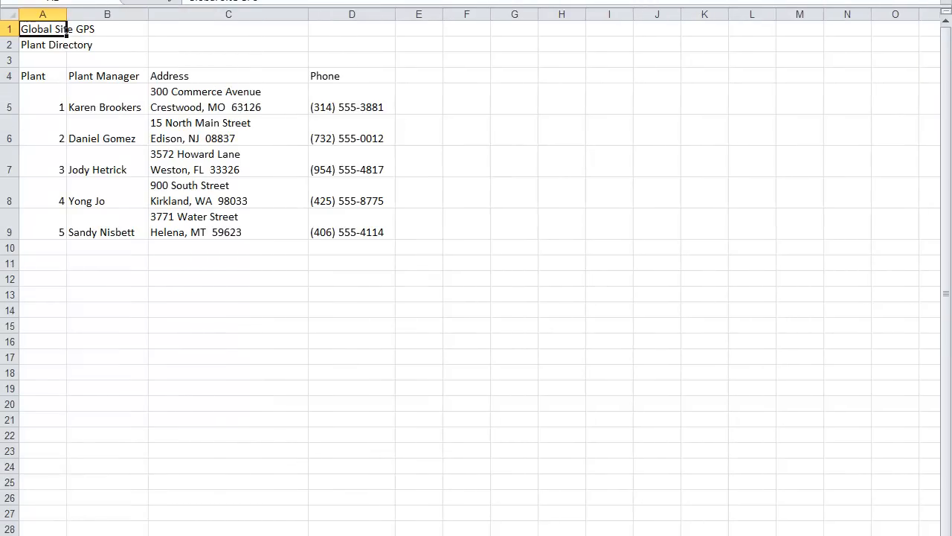
{"action": "key", "text": "ctrl+Page_Down"}
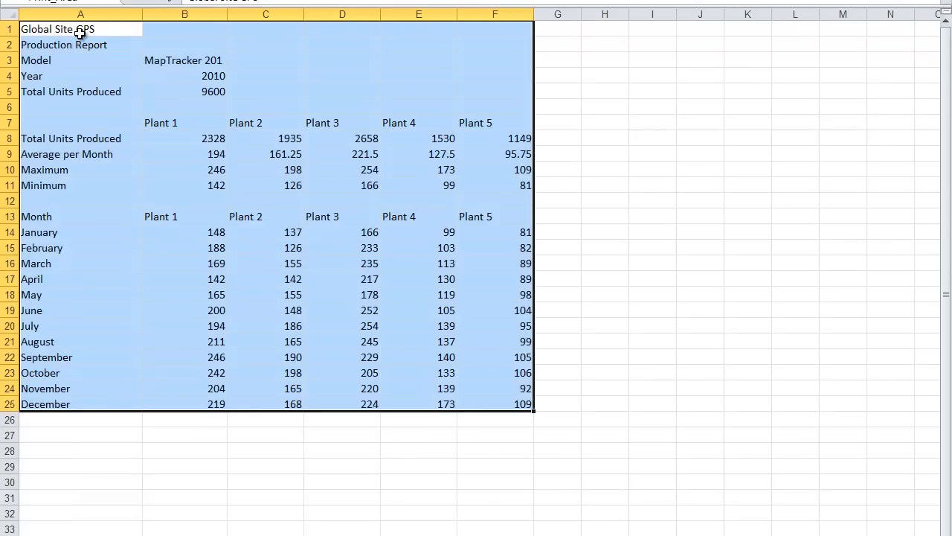